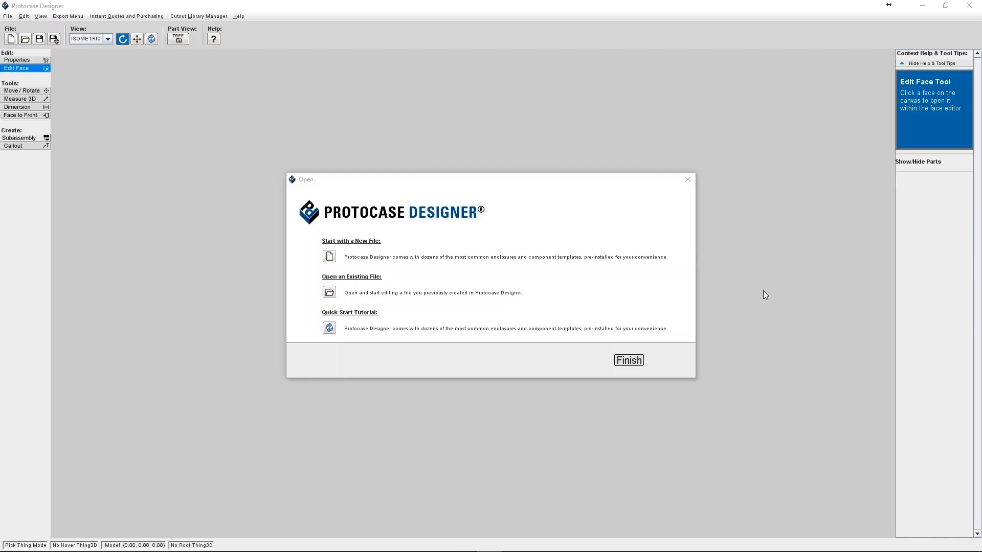
# Create a new enclosure from the U Shape template with the default color Aero Yellow, High Gloss, Smooth Polyester Powder.
pyautogui.click(329, 257)
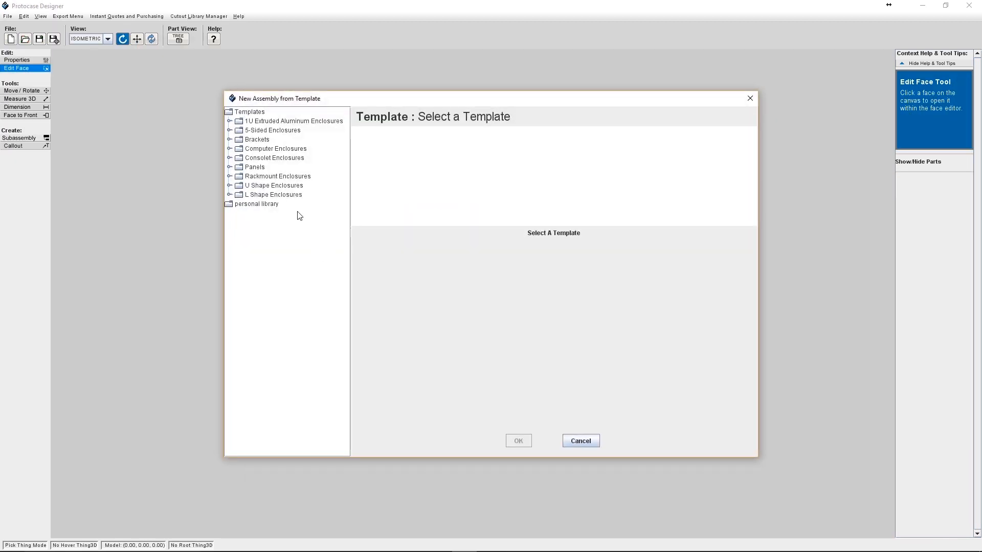
pyautogui.doubleClick(266, 188)
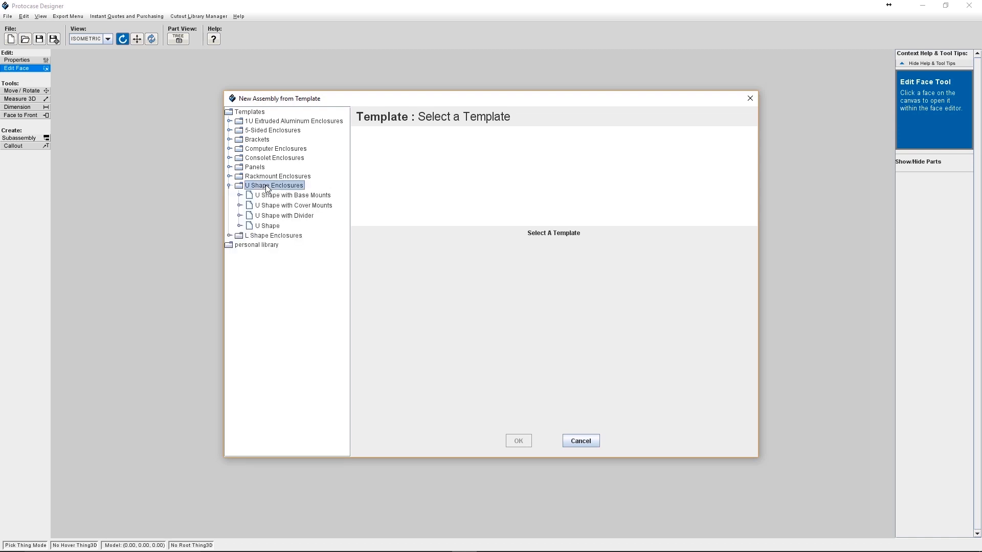
pyautogui.click(273, 226)
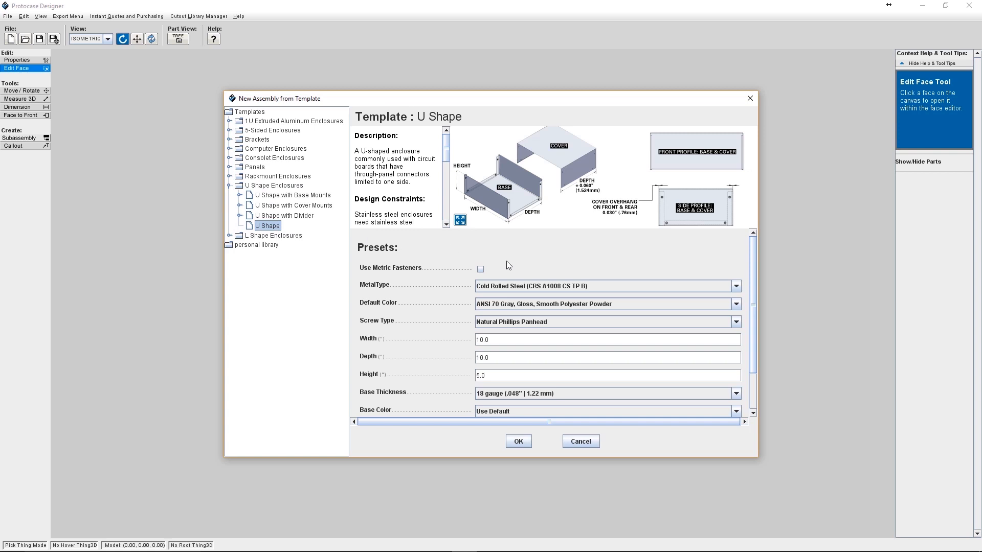
pyautogui.click(524, 305)
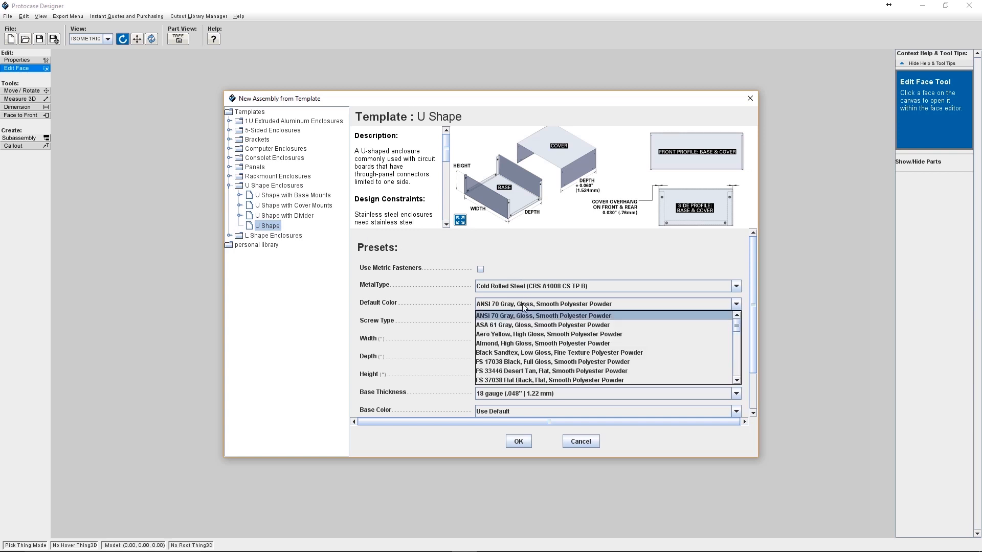
pyautogui.click(518, 335)
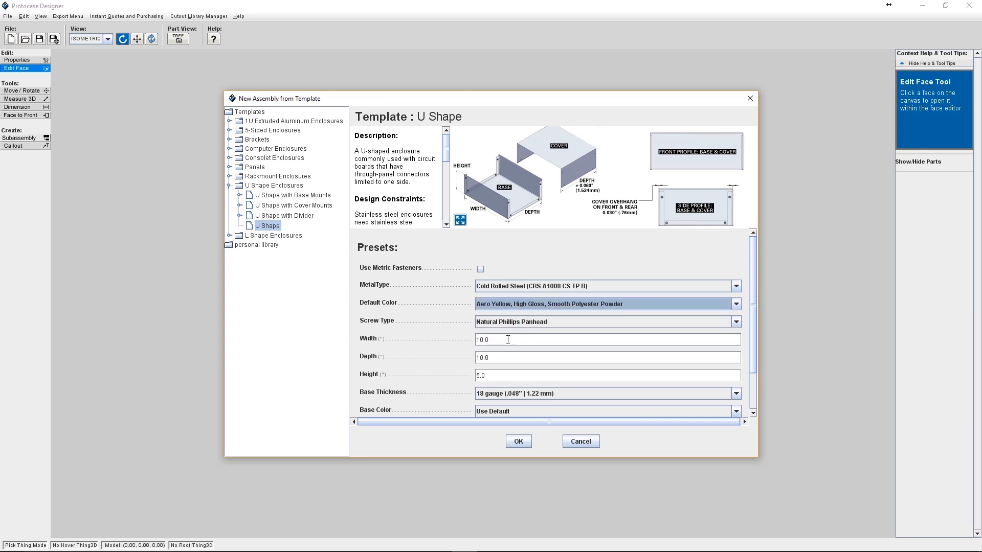
pyautogui.click(520, 443)
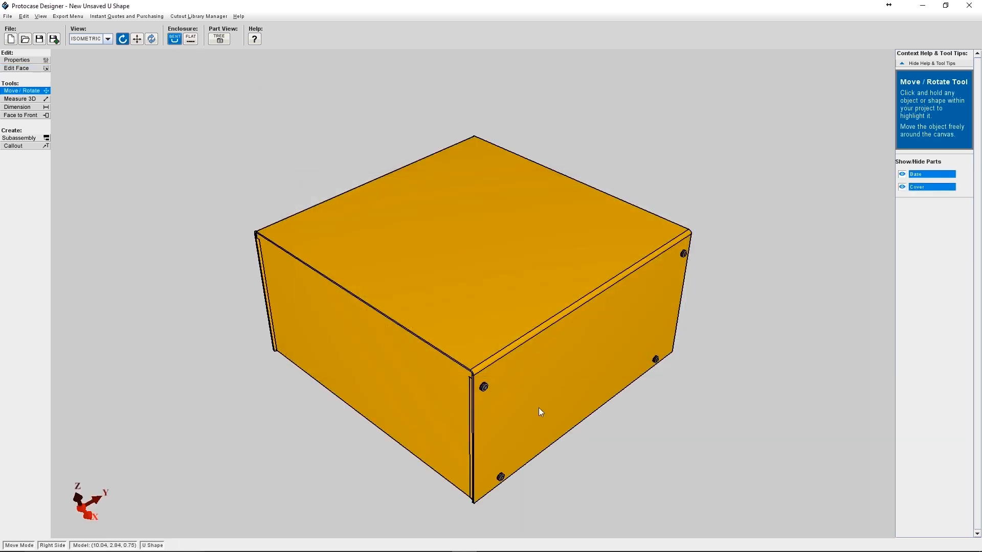
# Open the enclosure's front face in the face editor and maximize the editor window.
pyautogui.moveTo(539, 410); pyautogui.dragTo(560, 355)
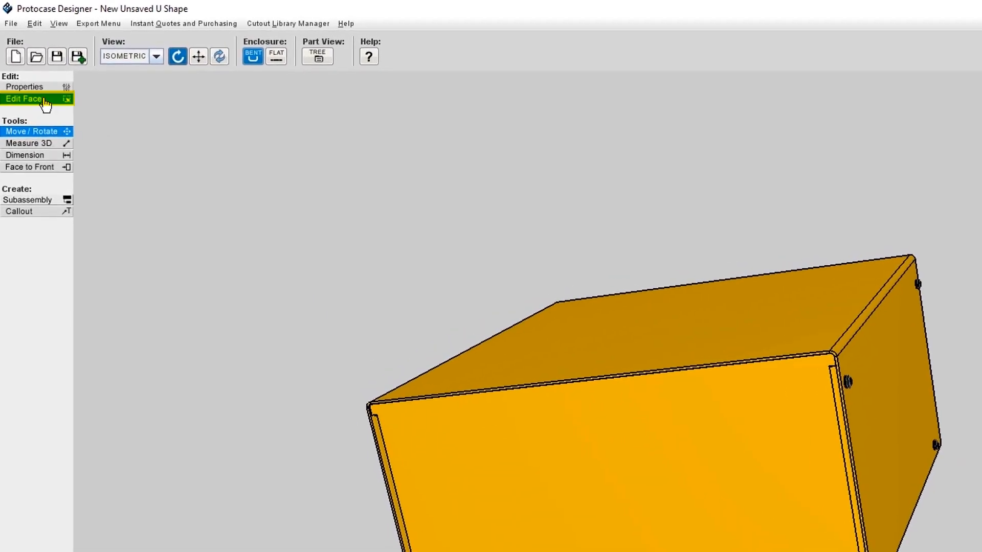
pyautogui.click(44, 100)
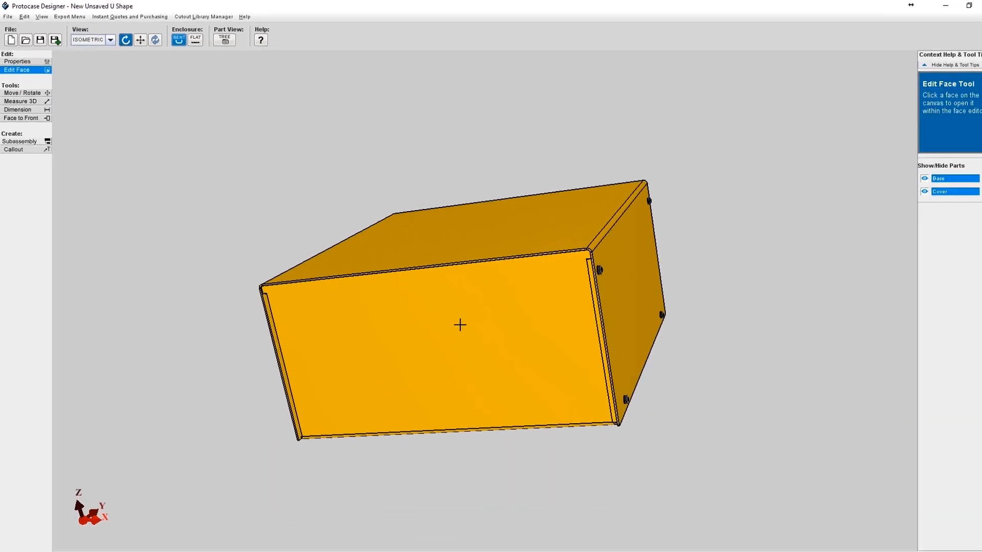
pyautogui.click(606, 427)
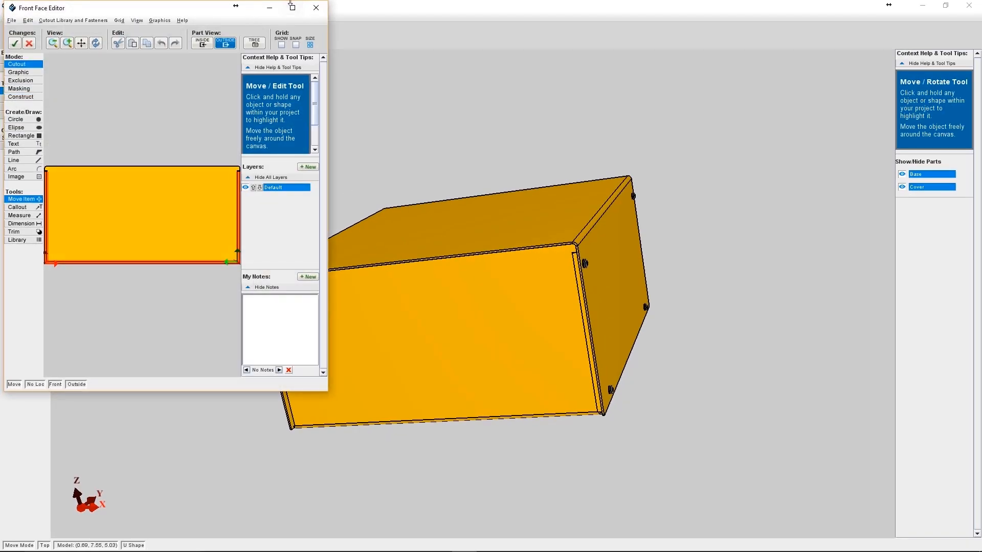
pyautogui.click(292, 7)
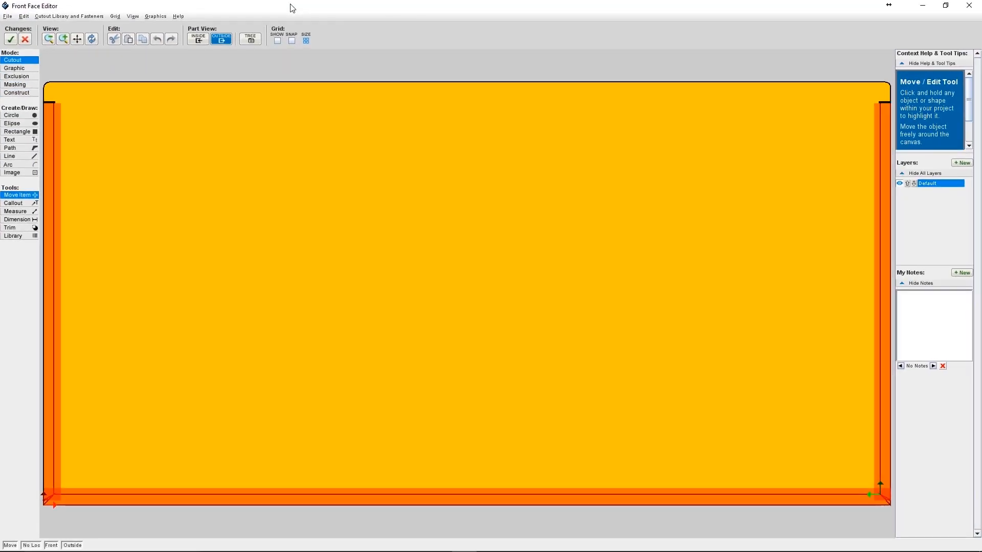
# Turn on the visible grid and grid snapping, and set the grid width and height to 0.5 inches.
pyautogui.click(279, 41)
pyautogui.click(291, 41)
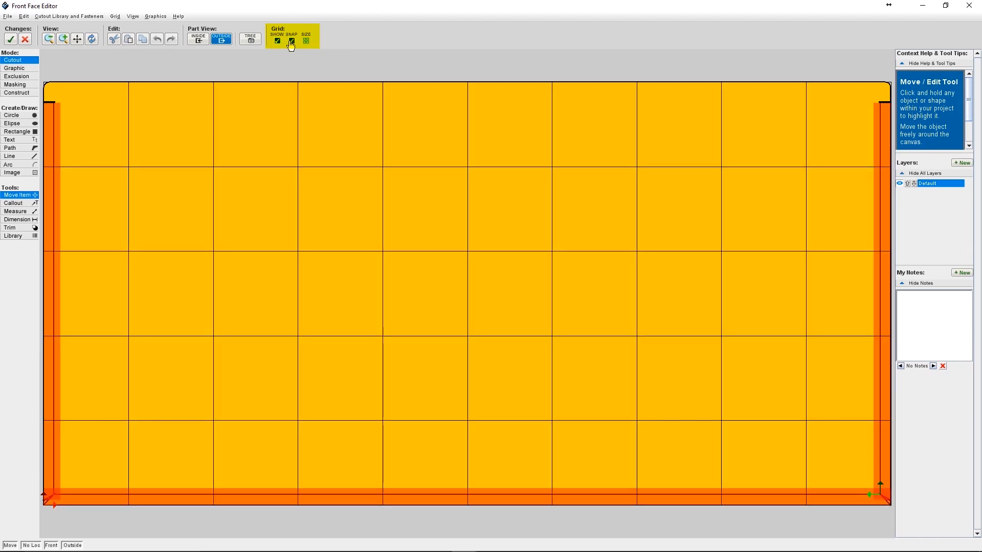
pyautogui.click(306, 41)
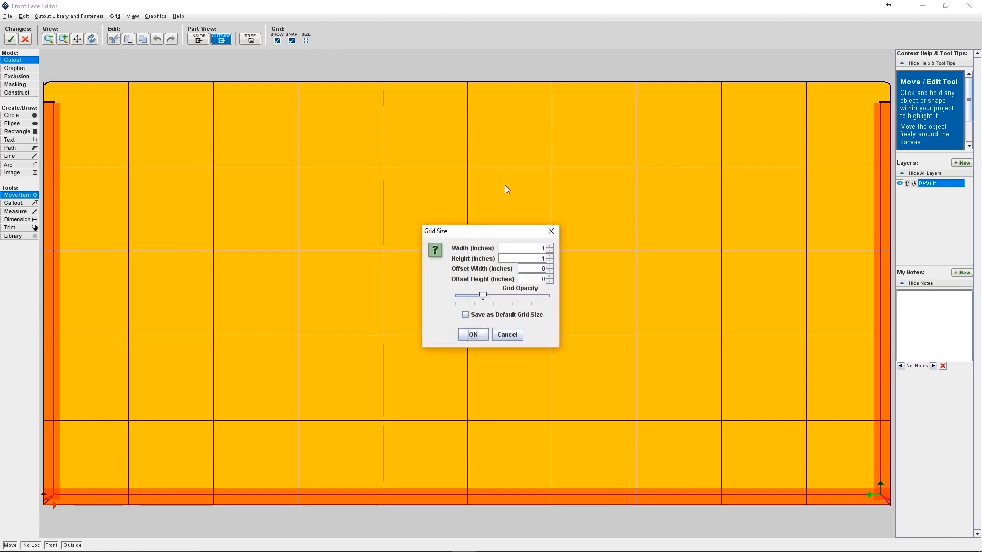
pyautogui.doubleClick(542, 248)
pyautogui.write('0.5')
pyautogui.press('Tab')
pyautogui.write('0')
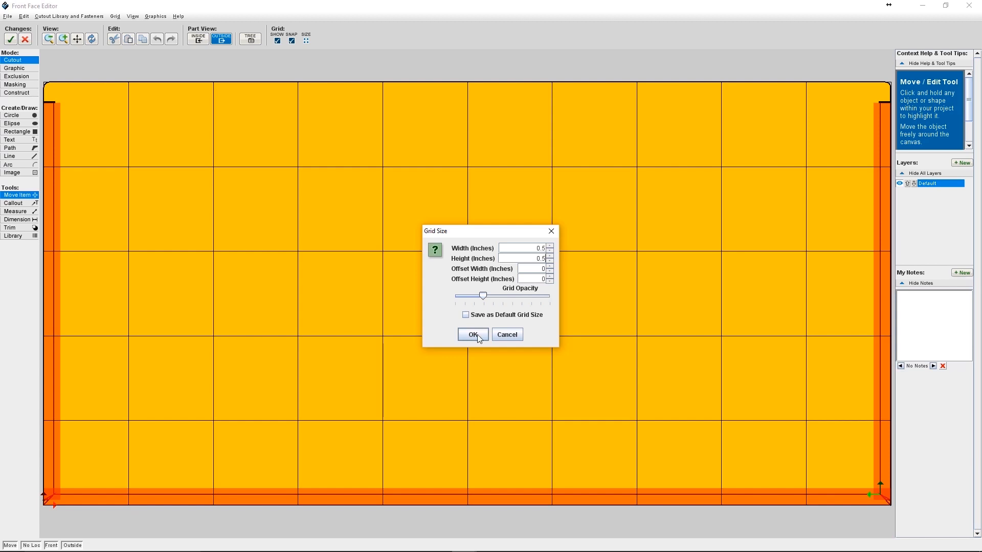
pyautogui.click(473, 335)
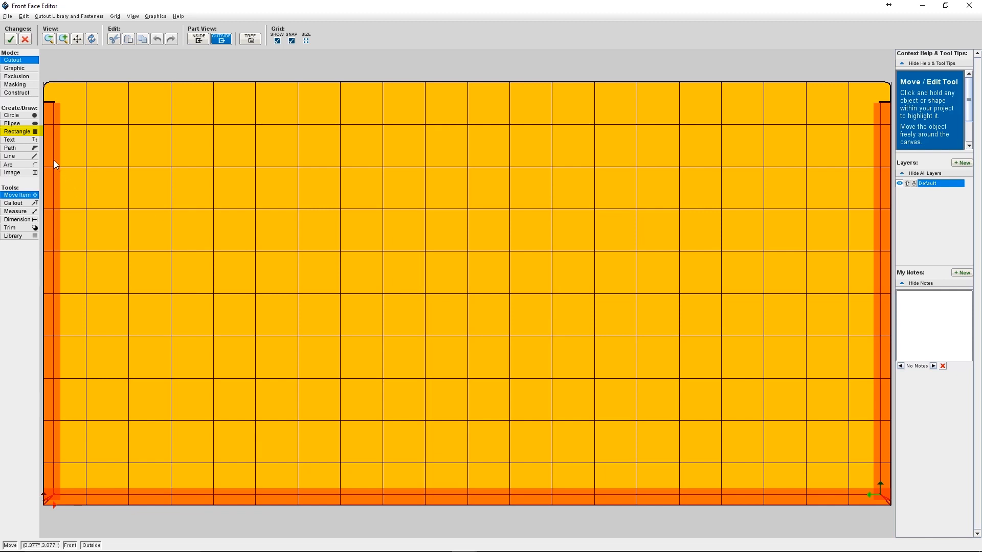
# Draw a rectangular cutout about 3 by 1 inches on the front face, above its center.
pyautogui.click(21, 134)
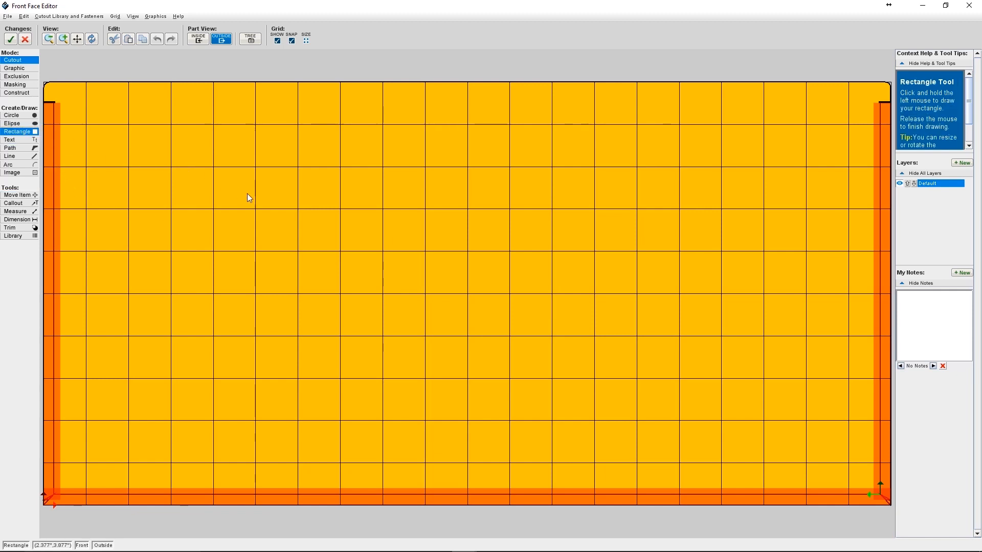
pyautogui.moveTo(281, 229)
pyautogui.mouseDown()
pyautogui.moveTo(324, 257)
pyautogui.moveTo(432, 281)
pyautogui.moveTo(542, 286)
pyautogui.mouseUp()
pyautogui.press('Escape')
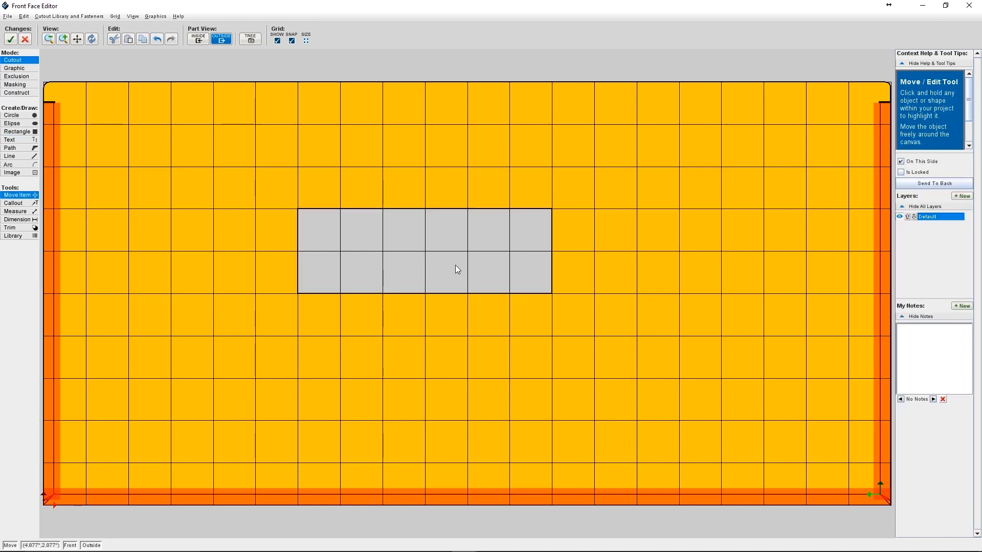
# Draw a 1-inch diameter circular cutout centered on each short end of the rectangle.
pyautogui.click(24, 120)
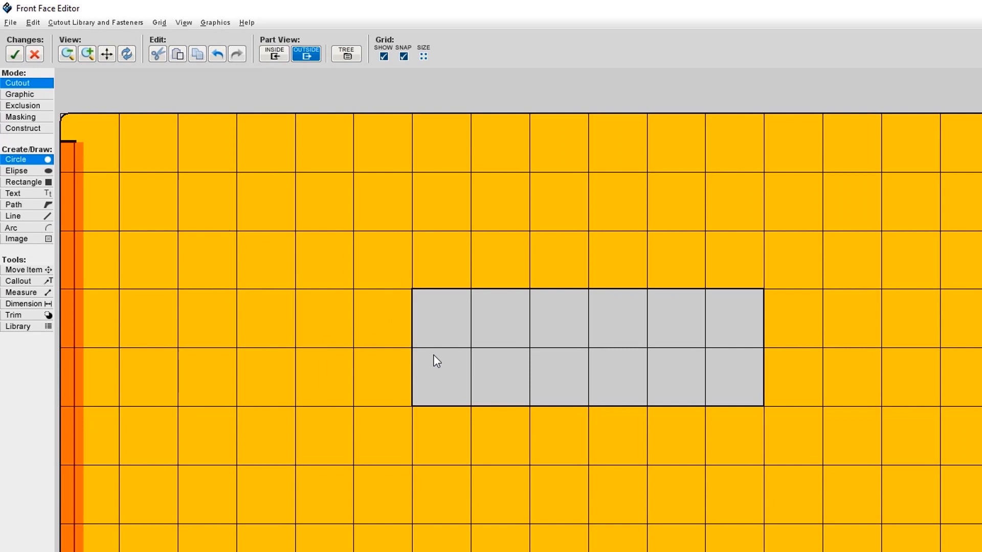
pyautogui.moveTo(434, 356); pyautogui.dragTo(450, 374)
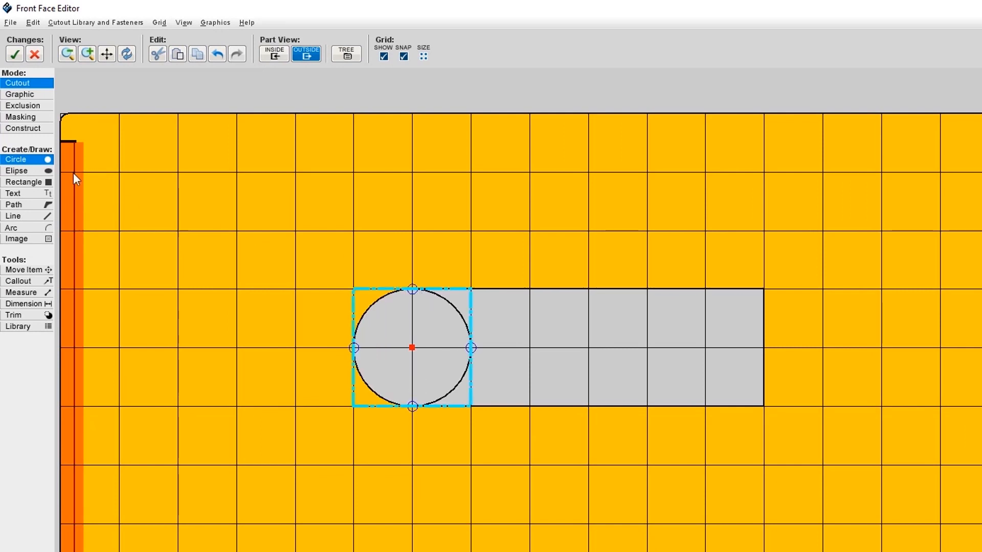
pyautogui.click(29, 161)
pyautogui.moveTo(764, 347); pyautogui.dragTo(783, 344)
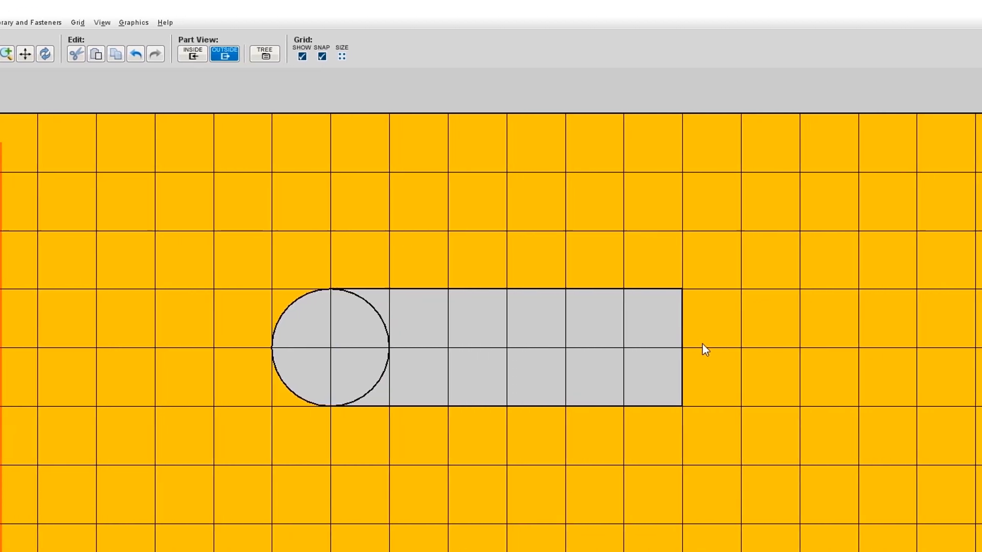
pyautogui.click(705, 350)
pyautogui.click(703, 360)
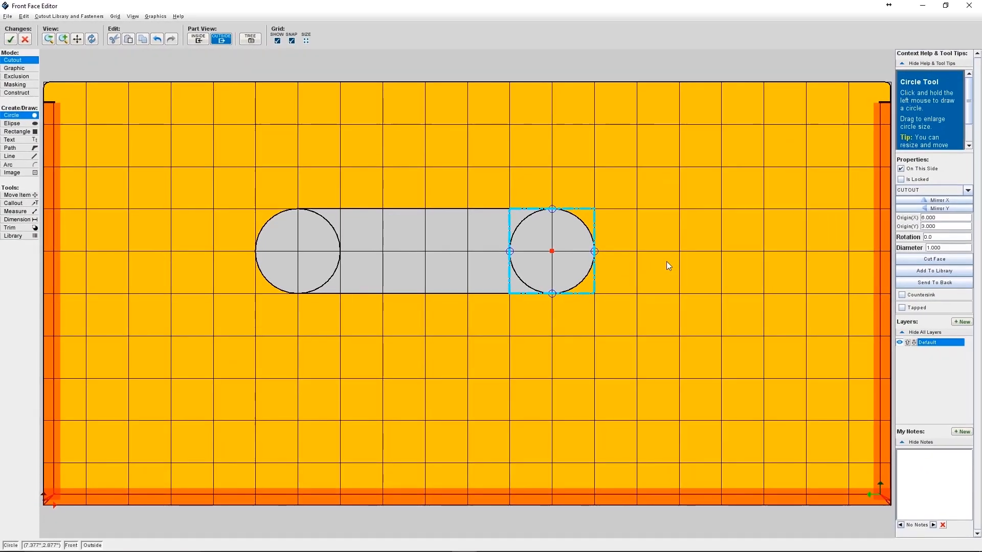
pyautogui.press('Escape')
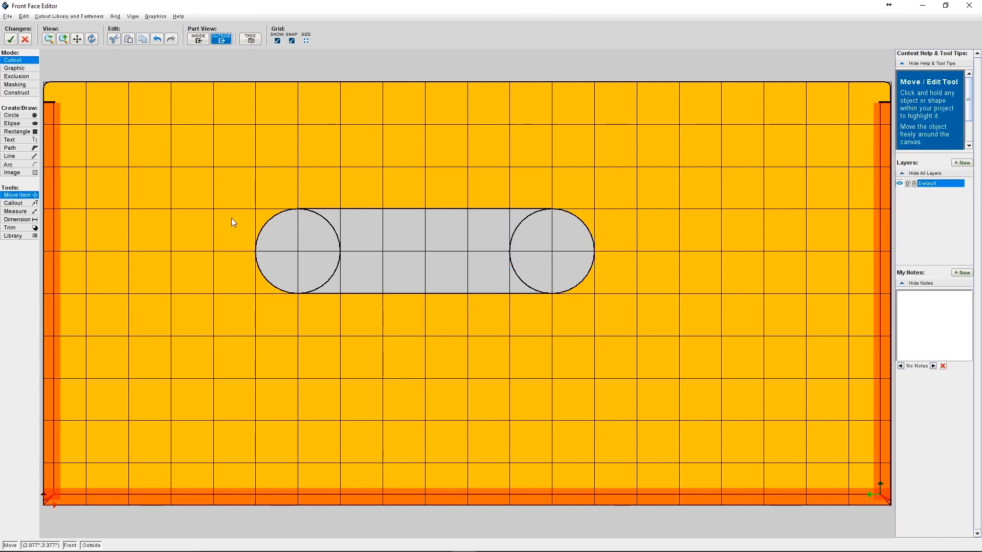
# Merge the rectangle and both circles into a single rounded slot and apply the front face changes.
pyautogui.moveTo(226, 188); pyautogui.dragTo(643, 321)
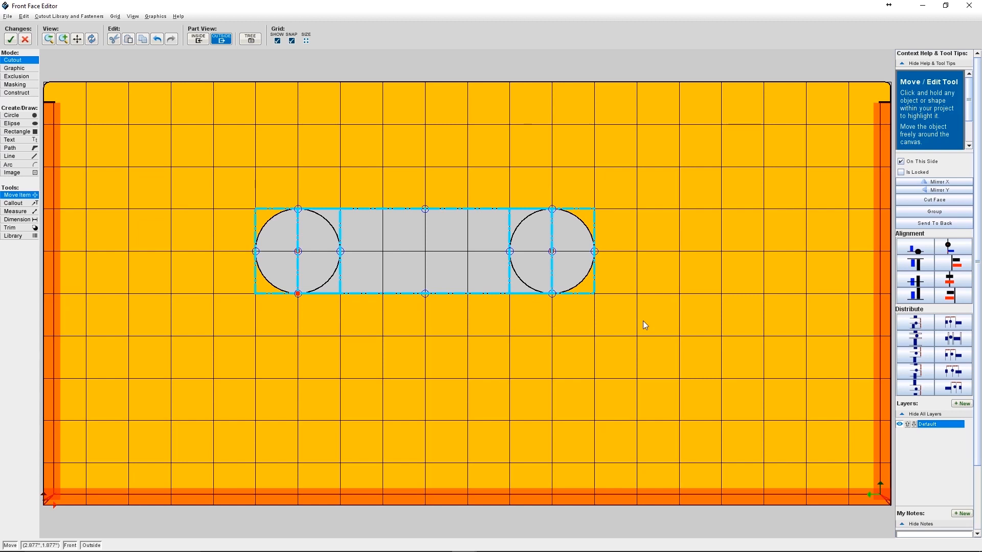
pyautogui.rightClick(484, 249)
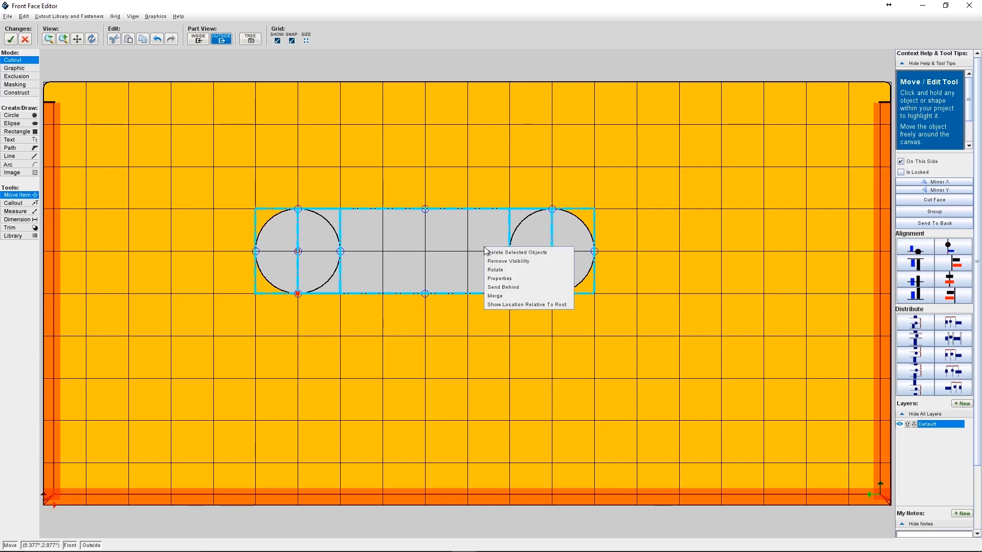
pyautogui.click(502, 295)
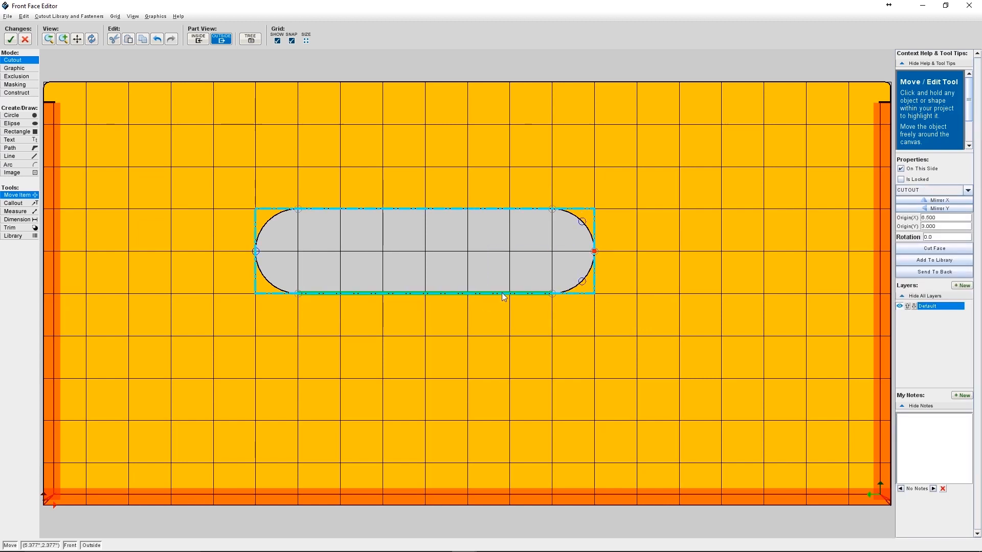
pyautogui.click(177, 220)
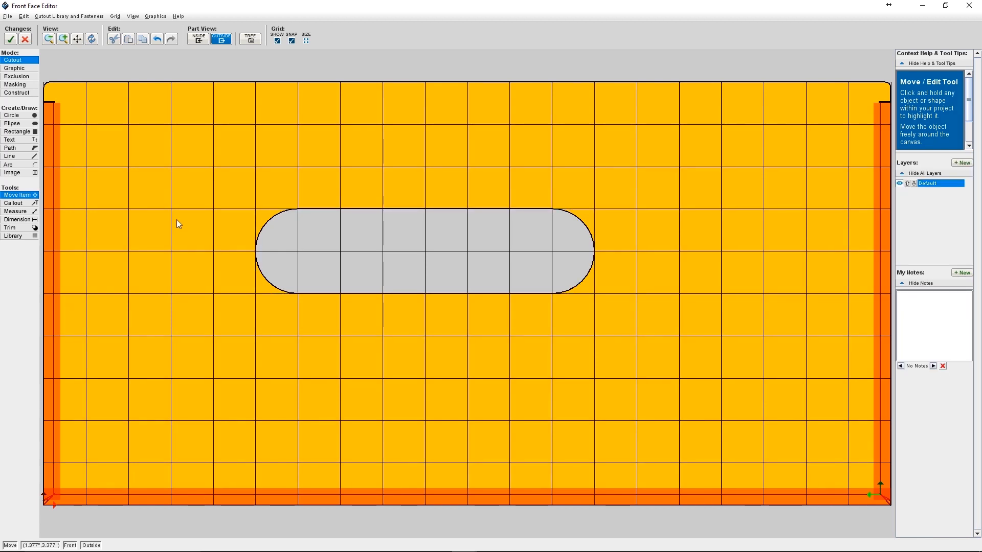
pyautogui.click(10, 46)
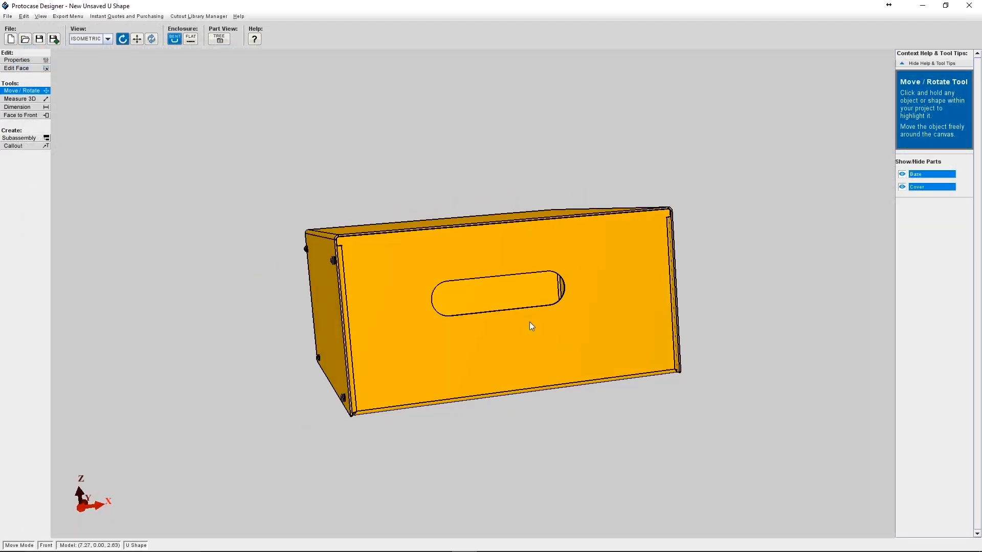
# Open the enclosure's left side face in the face editor and maximize the editor window.
pyautogui.moveTo(535, 321); pyautogui.dragTo(527, 358)
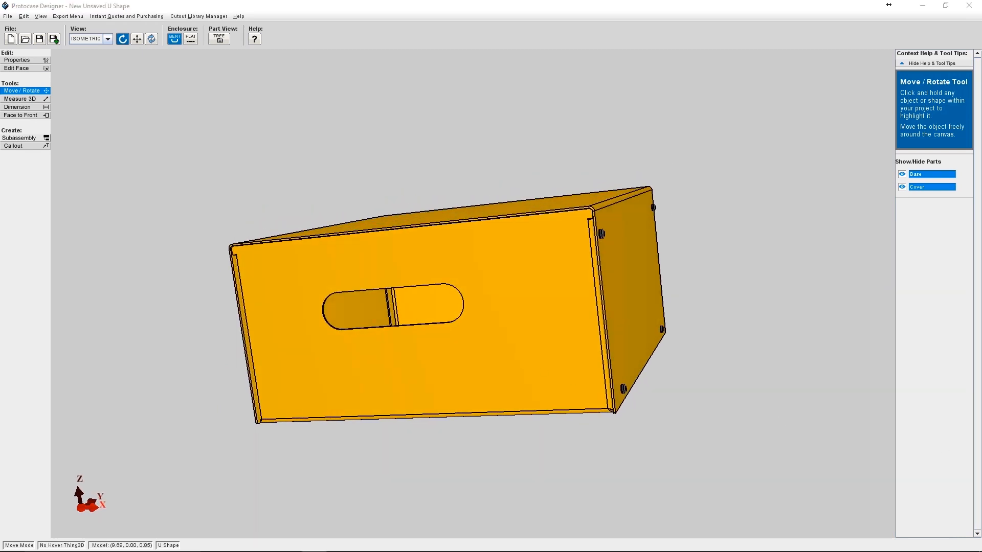
pyautogui.moveTo(507, 334); pyautogui.dragTo(582, 331)
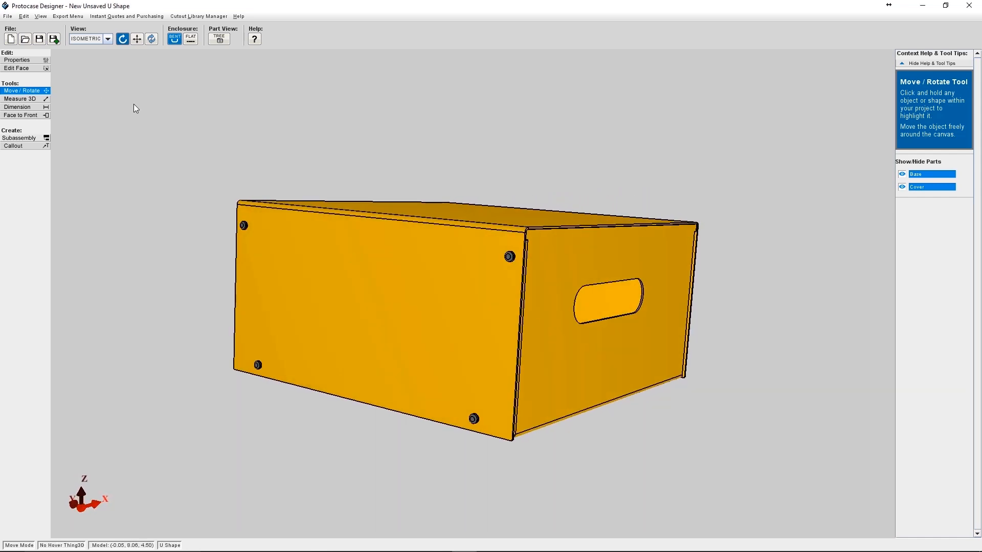
pyautogui.click(25, 68)
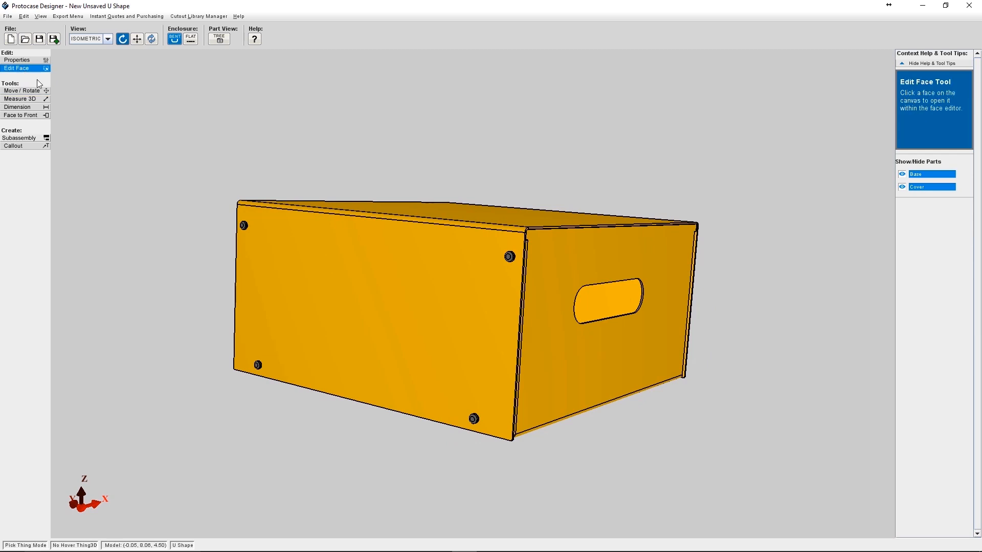
pyautogui.click(394, 294)
pyautogui.click(292, 8)
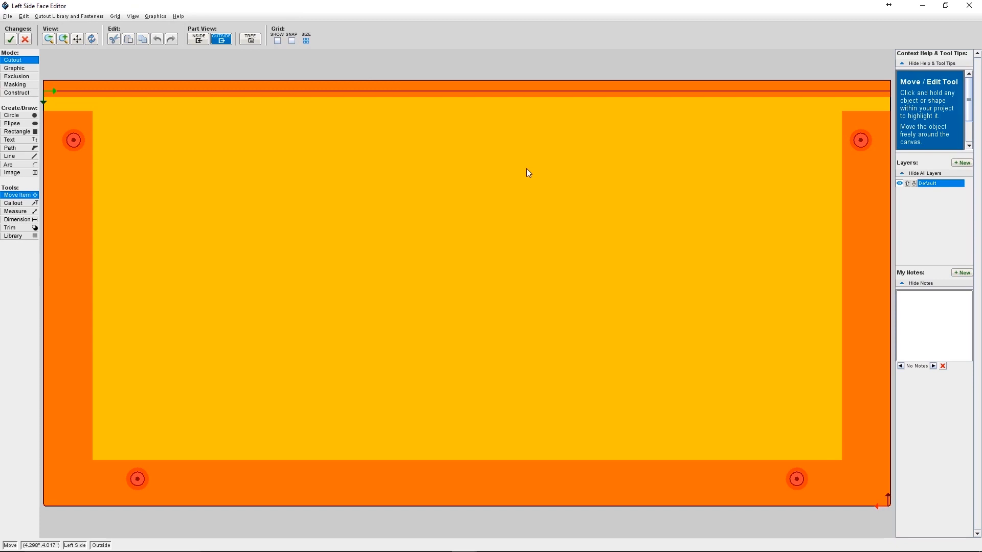
# Draw a rectangular cutout about 2.4 by 0.77 inches on the left side face, above its center.
pyautogui.click(18, 132)
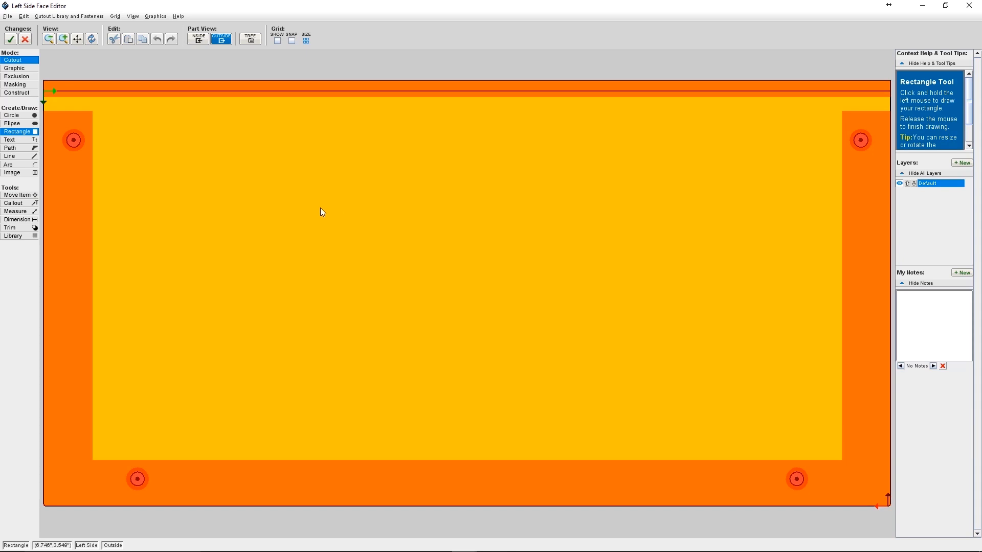
pyautogui.moveTo(331, 210)
pyautogui.mouseDown()
pyautogui.moveTo(382, 235)
pyautogui.moveTo(535, 274)
pyautogui.mouseUp()
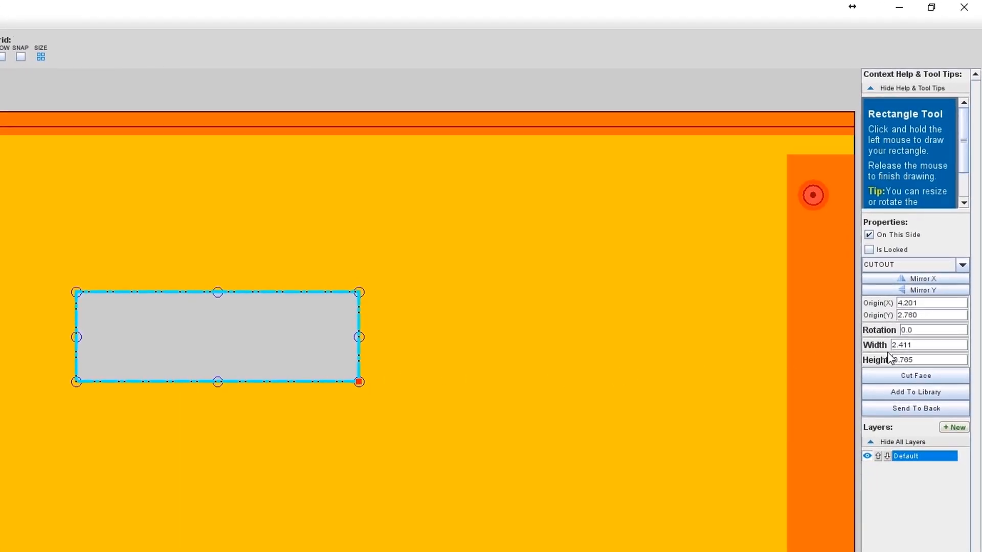
# Resize the rectangular cutout to a width of 0.5 and a height of 0.25 inches.
pyautogui.moveTo(889, 345); pyautogui.dragTo(931, 346)
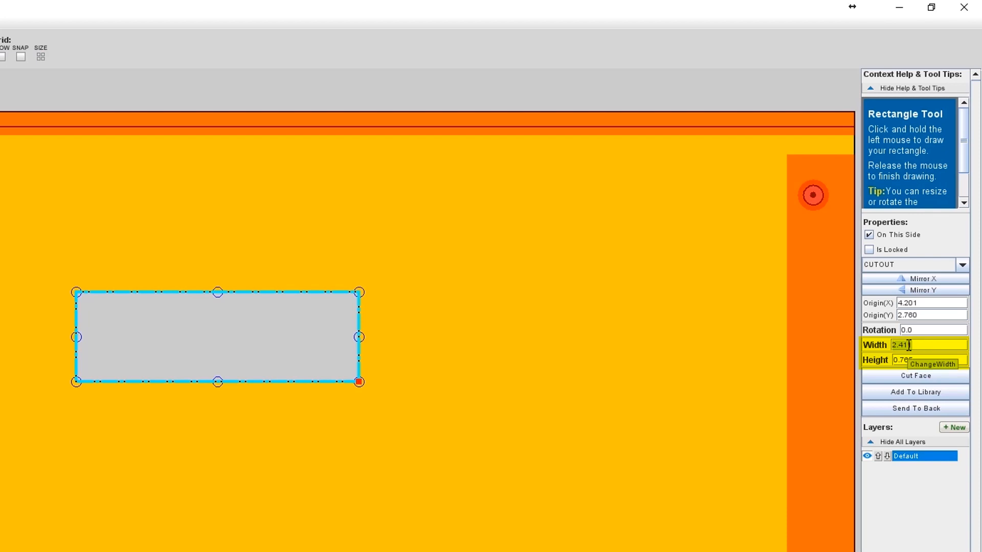
pyautogui.write('0.5')
pyautogui.press('Return')
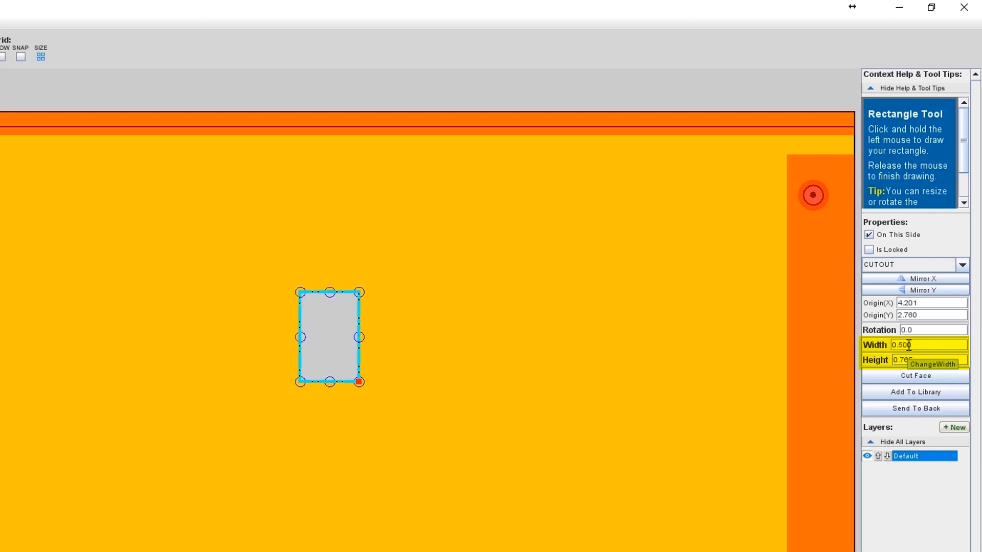
pyautogui.press('Tab')
pyautogui.write('0.')
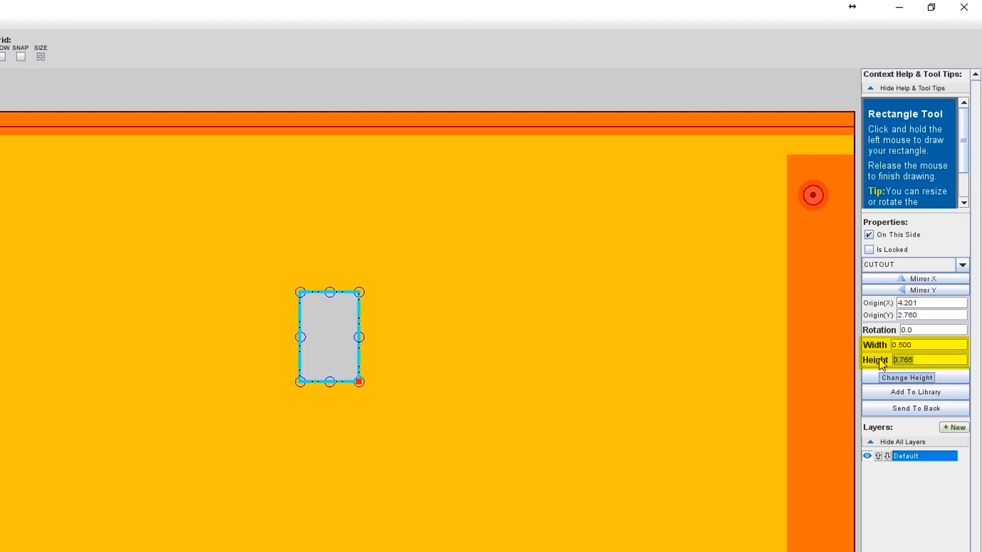
pyautogui.write('25')
pyautogui.press('Return')
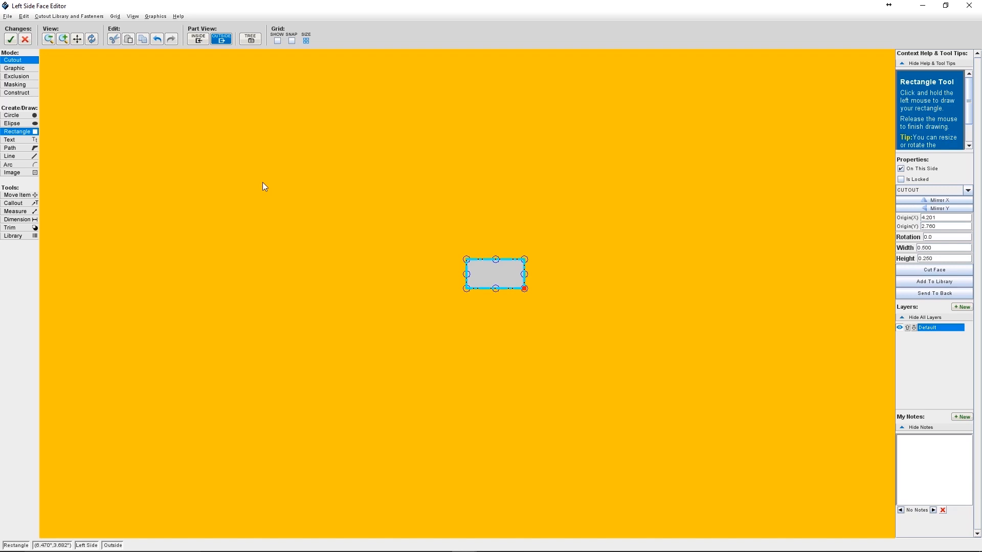
pyautogui.press('Escape')
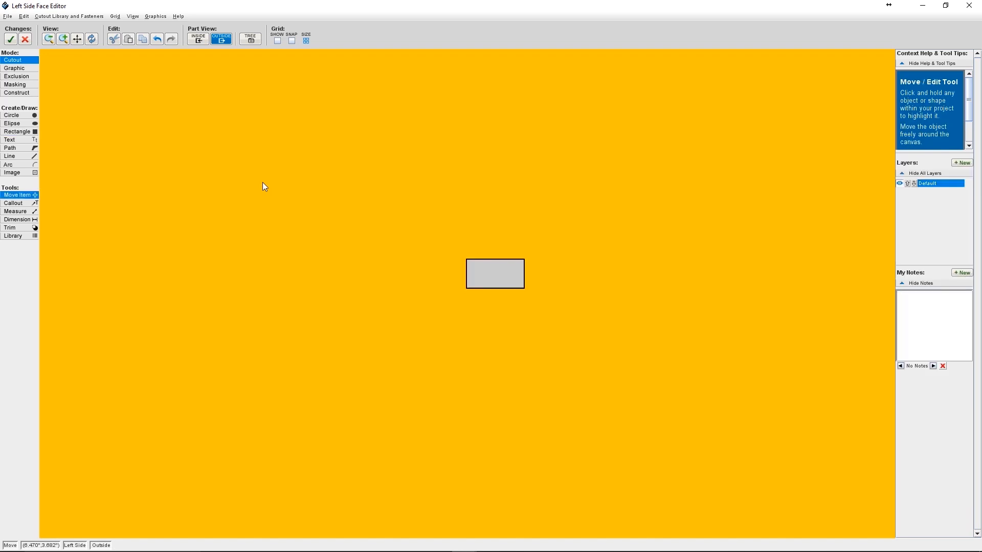
# Draw two circular cutouts beside the rectangle, about 0.21 inches in diameter on its left and 0.23 on its right.
pyautogui.click(20, 116)
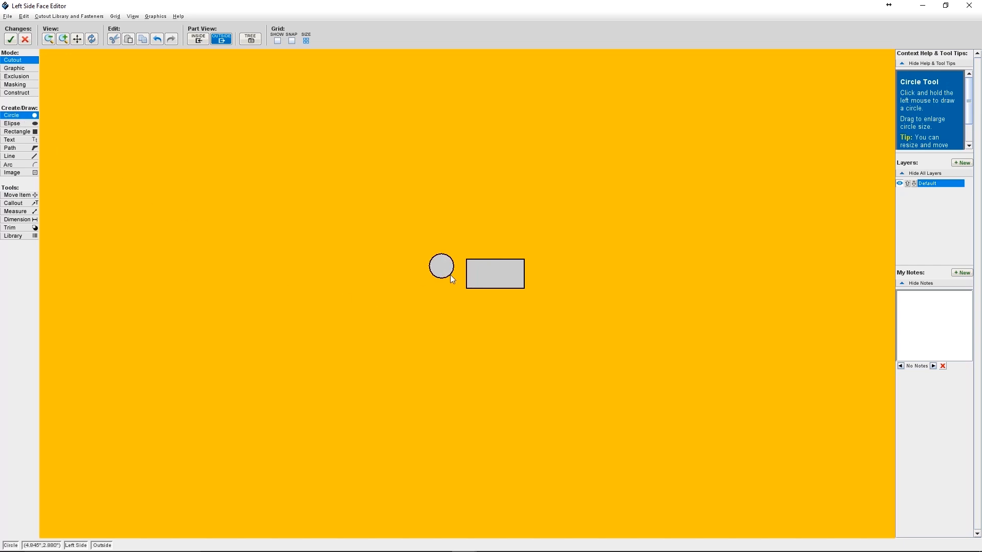
pyautogui.moveTo(450, 275); pyautogui.dragTo(450, 275)
pyautogui.moveTo(547, 267); pyautogui.dragTo(554, 278)
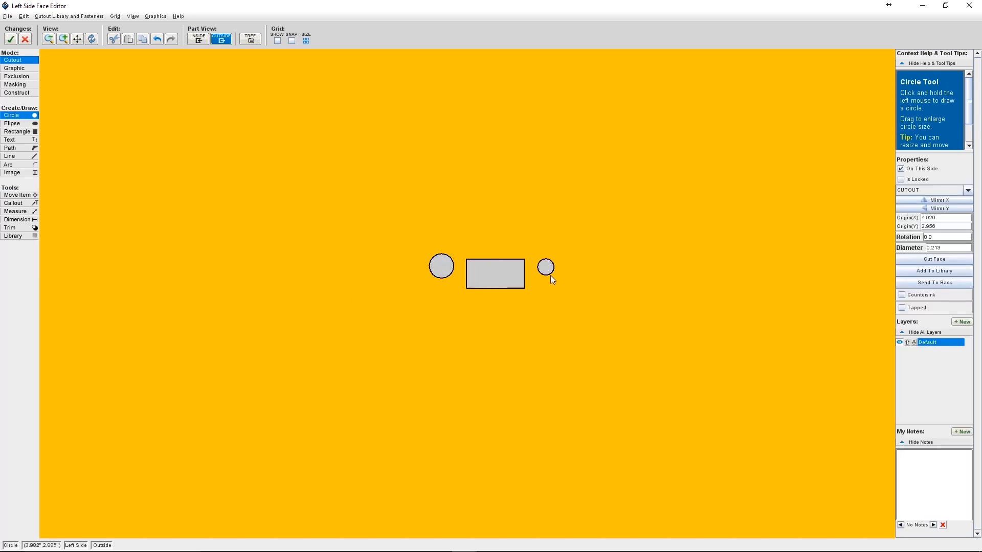
# Set the diameter of both circular cutouts to 0.25 inches.
pyautogui.click(251, 359)
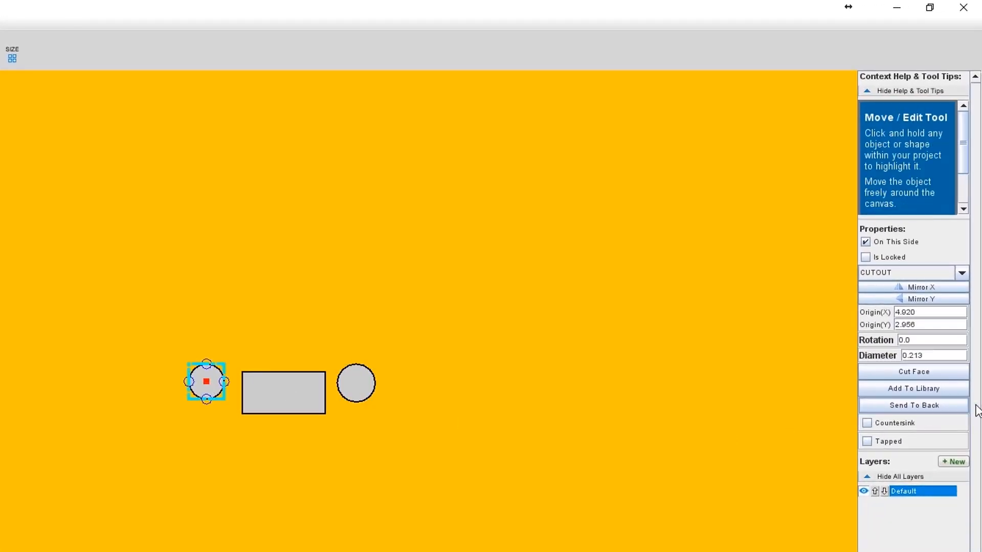
pyautogui.click(930, 336)
pyautogui.moveTo(927, 356); pyautogui.dragTo(900, 356)
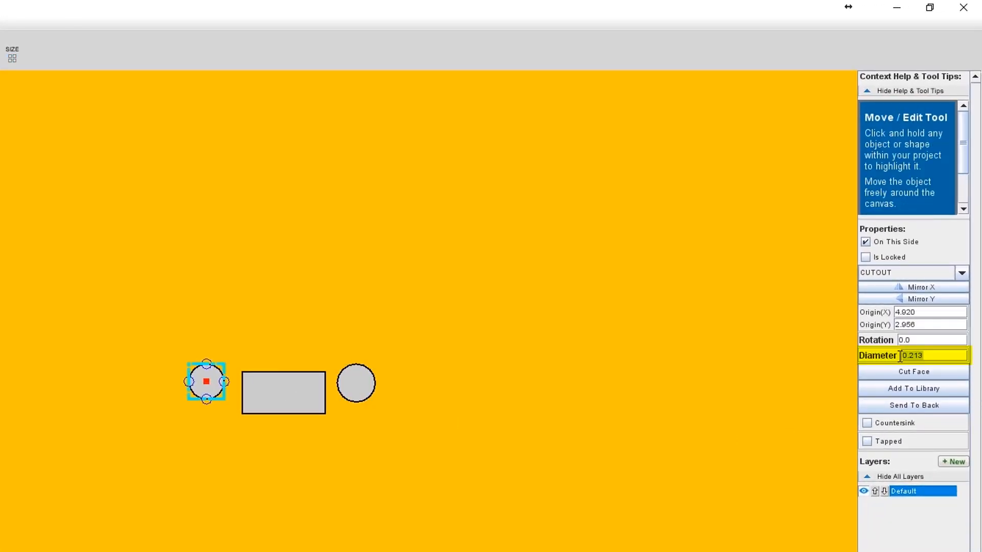
pyautogui.write('0')
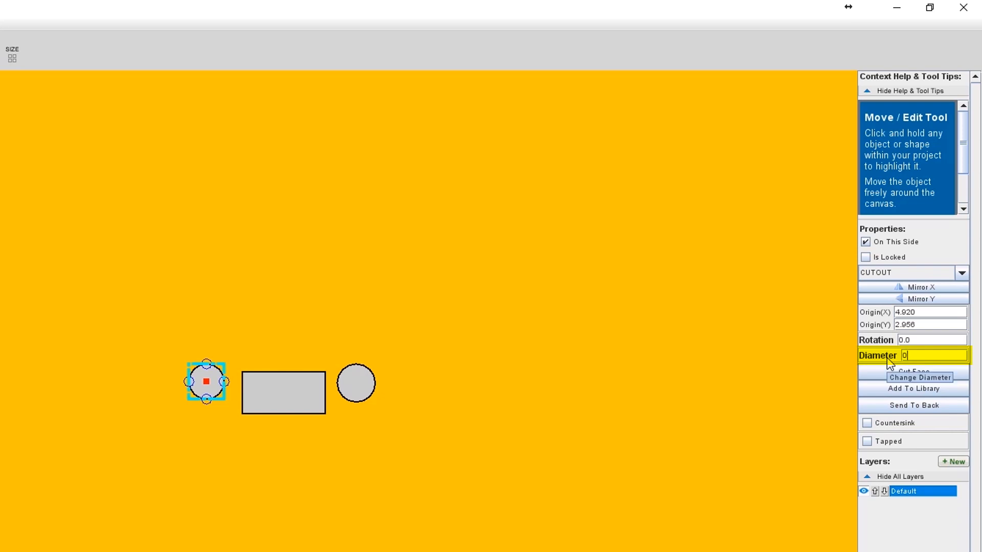
pyautogui.press('Return')
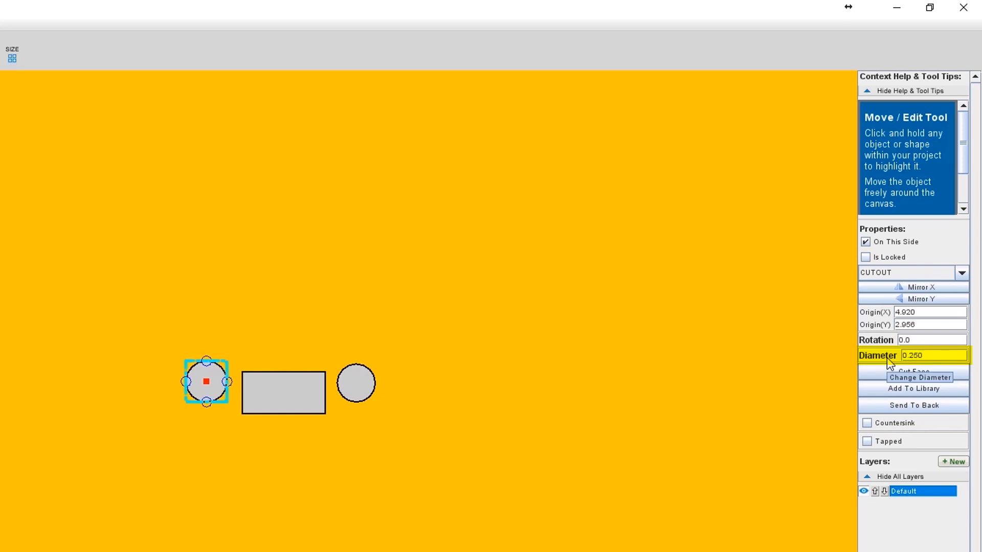
pyautogui.click(356, 390)
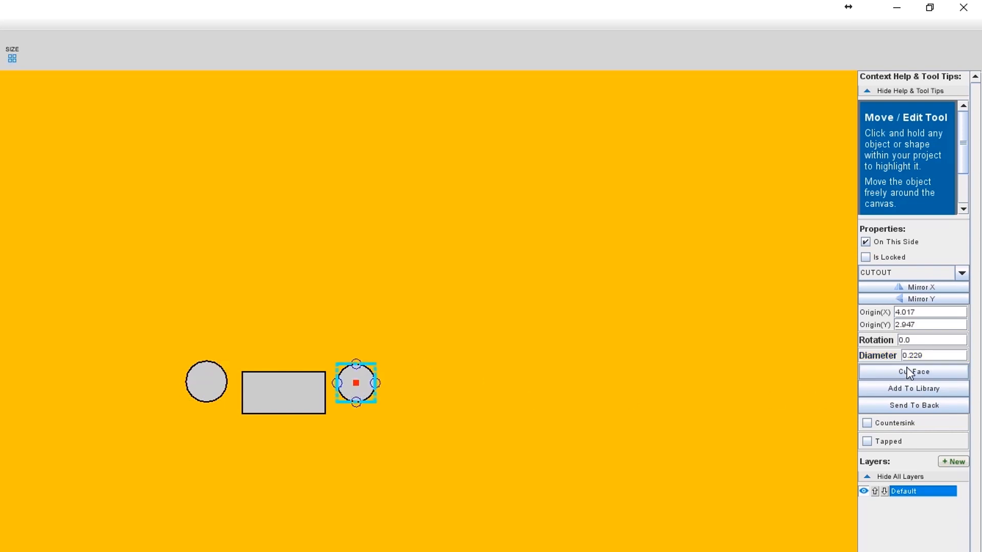
pyautogui.moveTo(927, 356); pyautogui.dragTo(869, 362)
pyautogui.write('0.25')
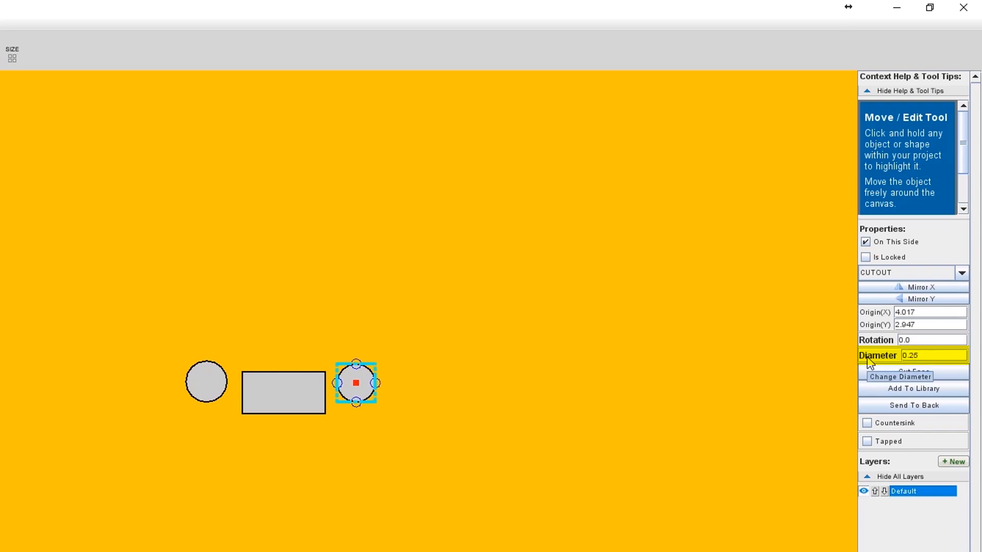
pyautogui.press('Return')
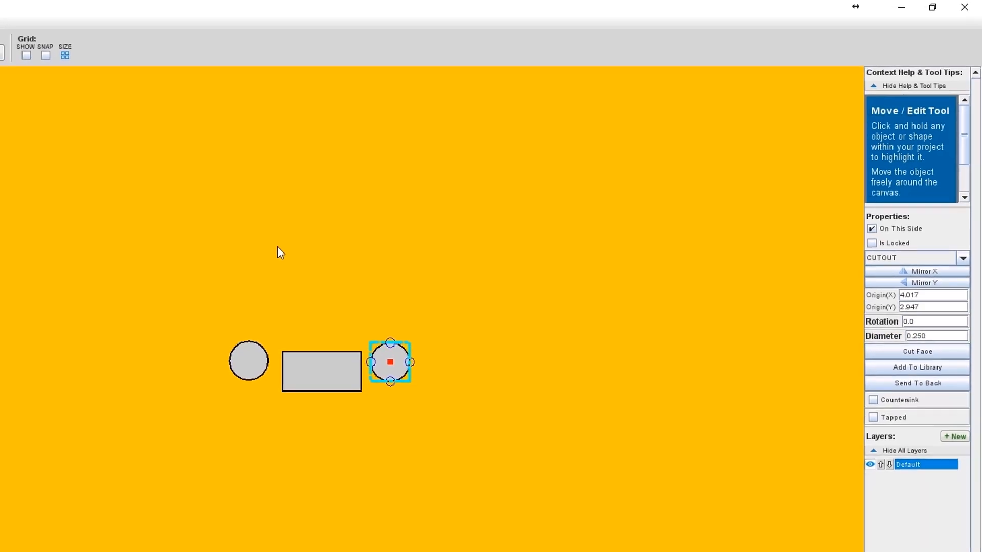
pyautogui.click(238, 264)
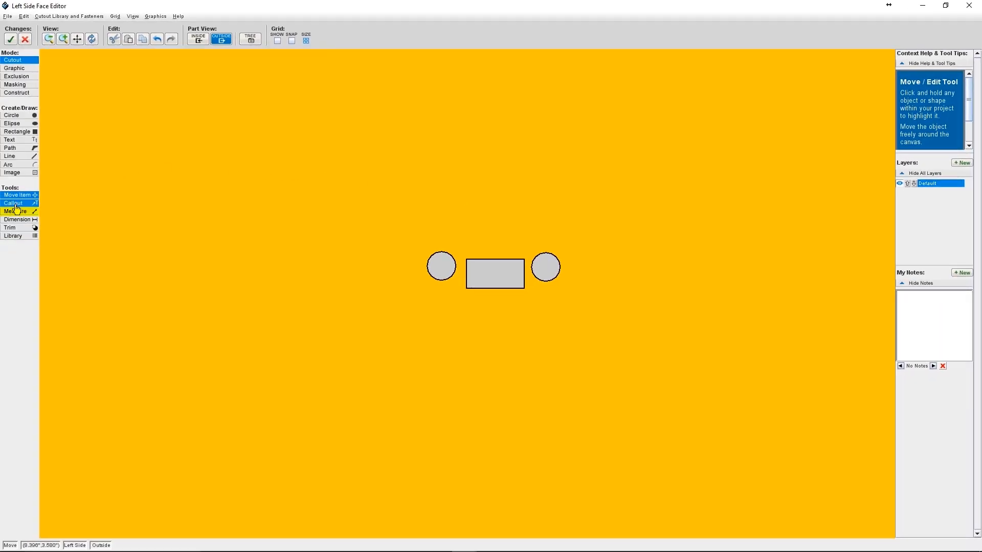
# Center the left circle on the midpoint of the rectangle's left edge by setting their measured distance to 0.
pyautogui.click(11, 214)
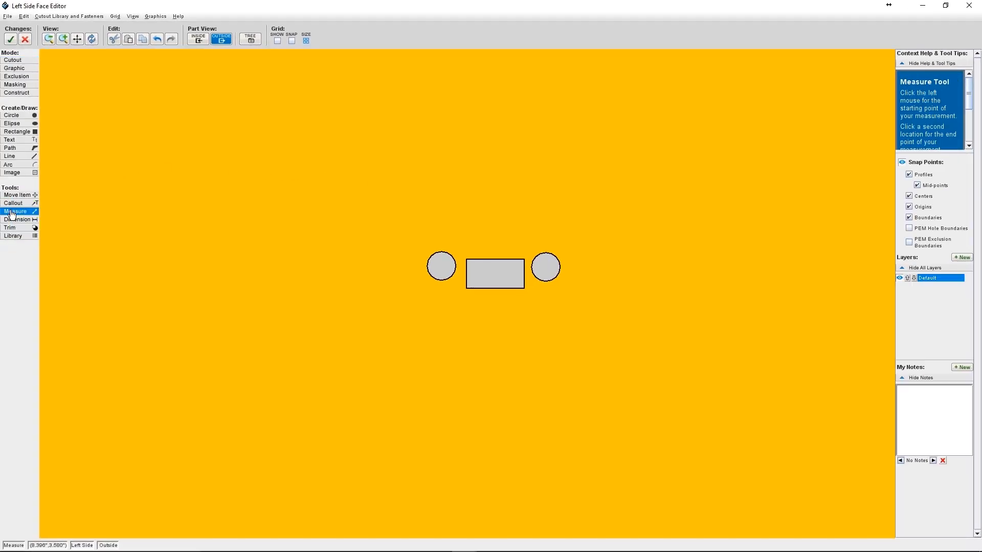
pyautogui.scroll(2, 487, 310)
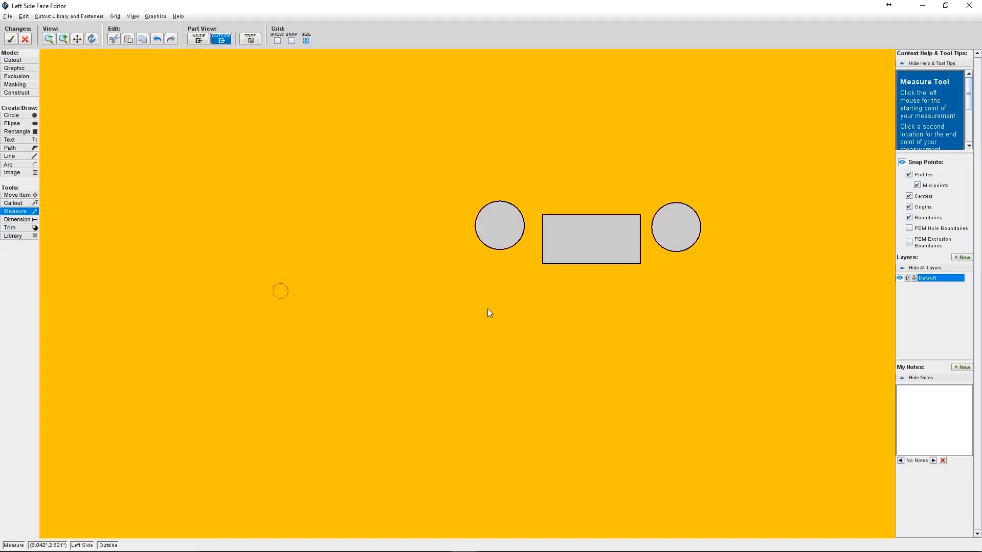
pyautogui.click(544, 241)
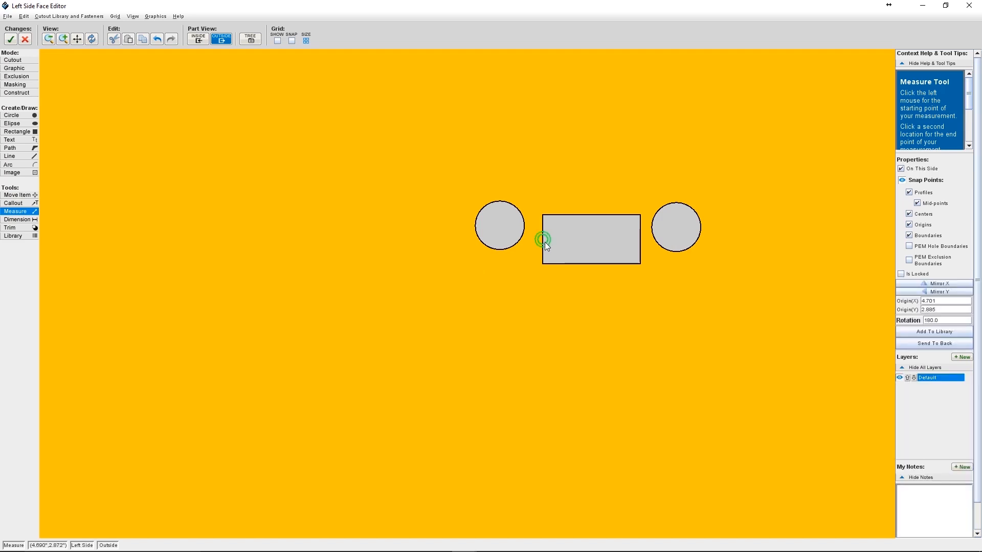
pyautogui.click(500, 230)
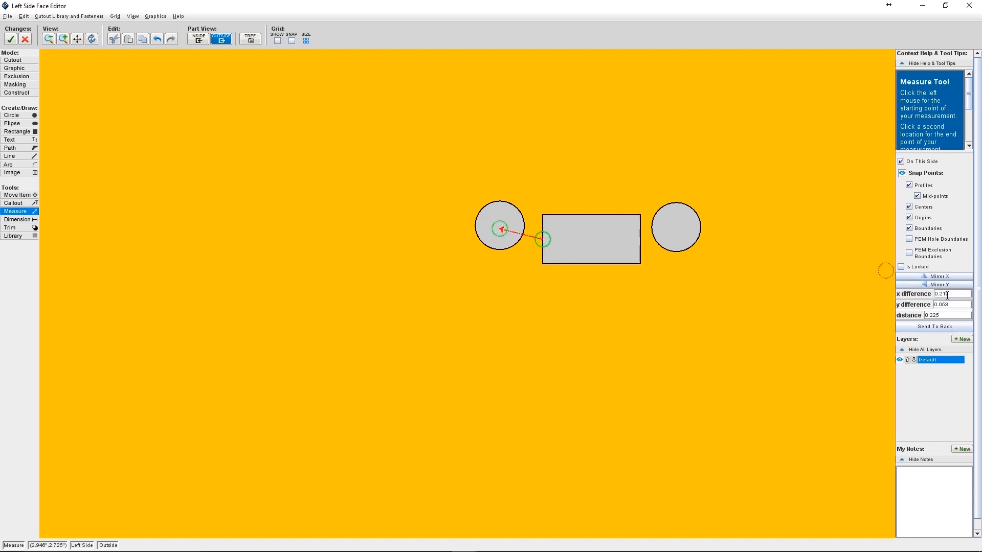
pyautogui.moveTo(943, 314); pyautogui.dragTo(910, 309)
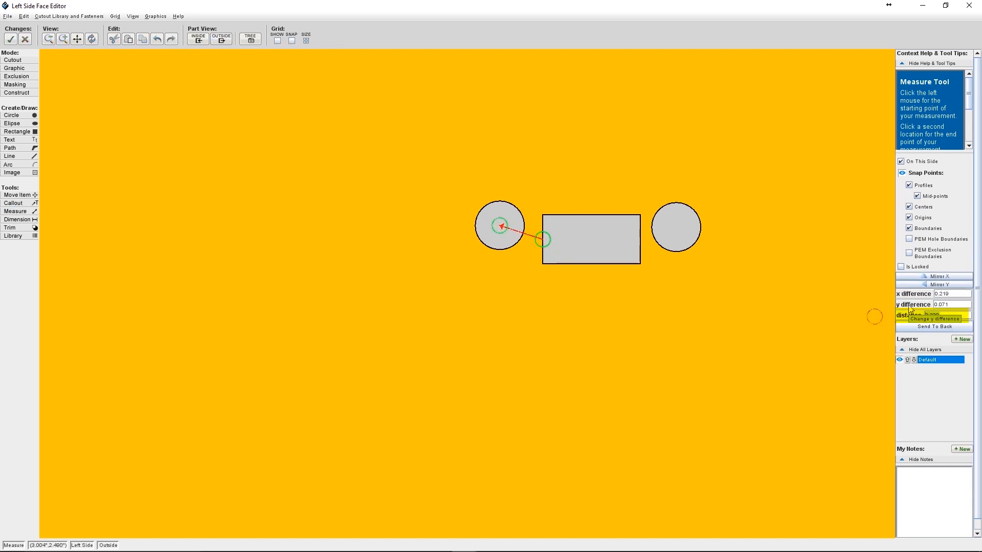
pyautogui.press('BackSpace')
pyautogui.write('0.0')
pyautogui.press('Return')
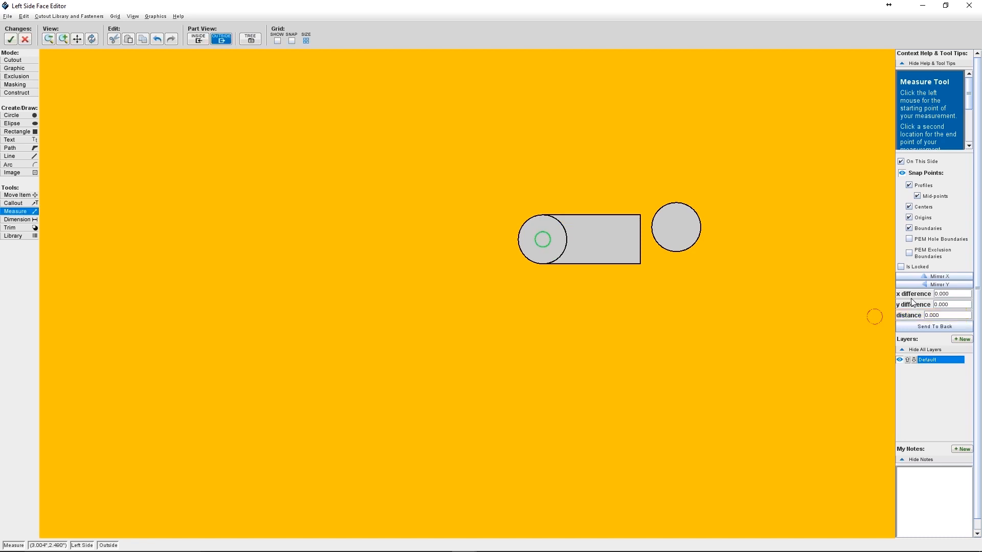
pyautogui.press('Escape')
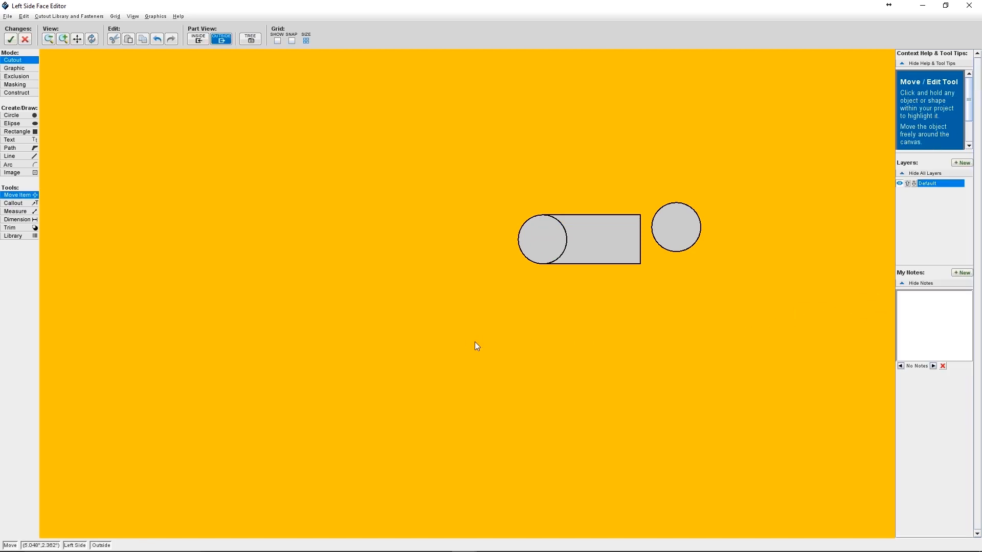
# Center the right circle on the midpoint of the rectangle's right edge by setting their measured distance to 0.
pyautogui.click(20, 212)
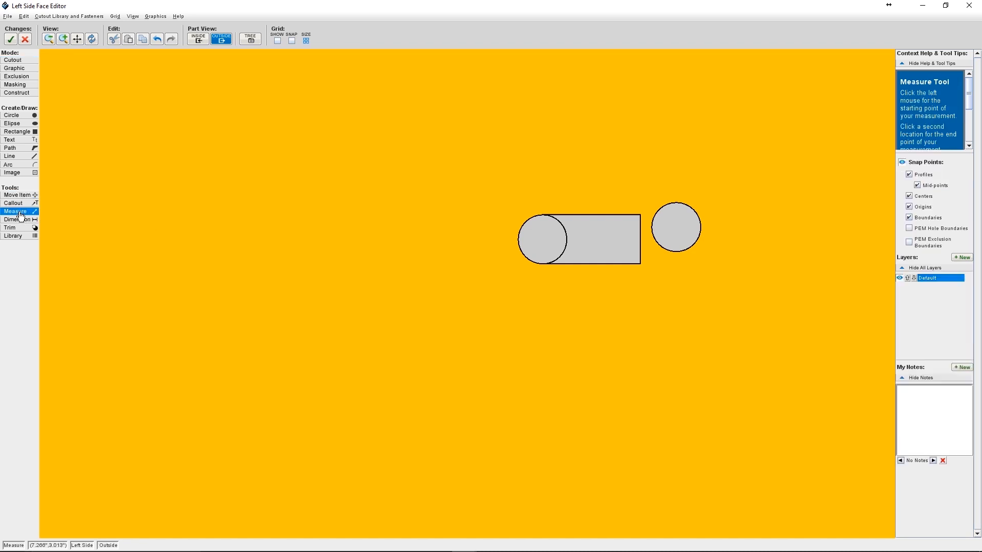
pyautogui.click(637, 238)
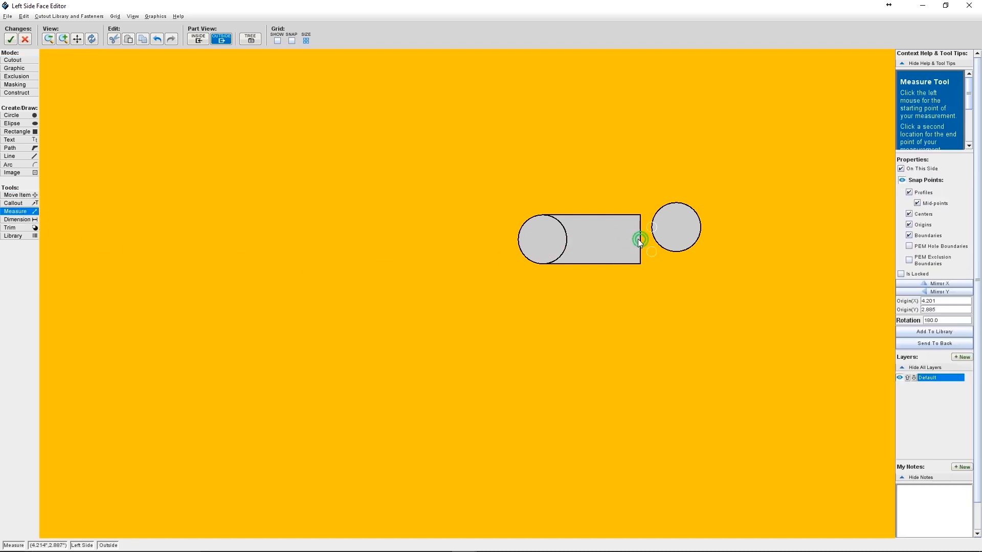
pyautogui.click(676, 228)
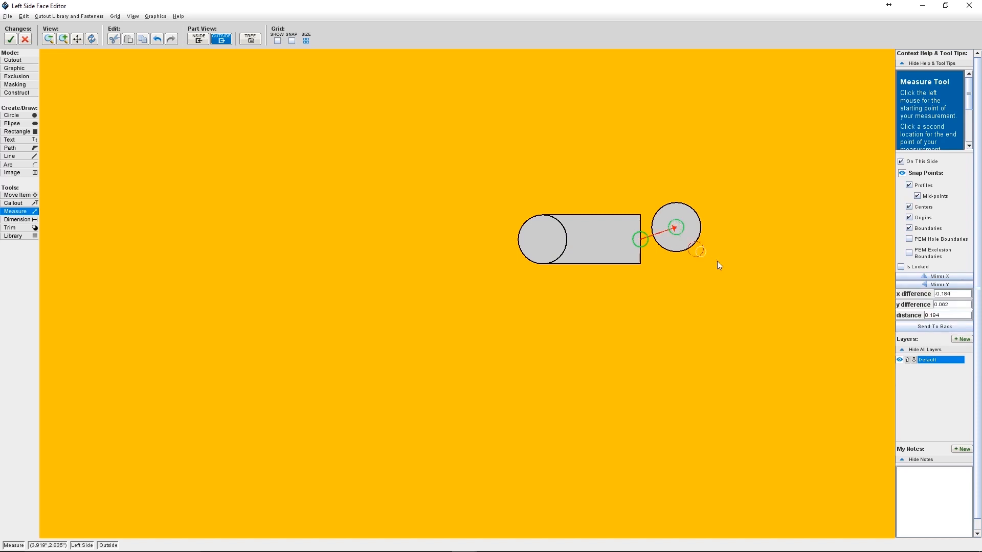
pyautogui.press('BackSpace')
pyautogui.press('BackSpace')
pyautogui.press('BackSpace')
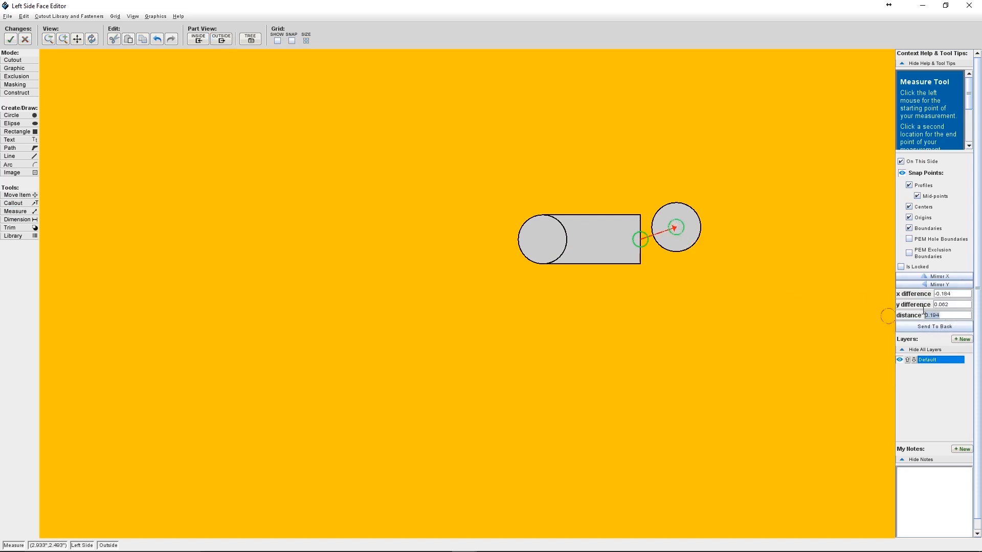
pyautogui.write('0')
pyautogui.press('Return')
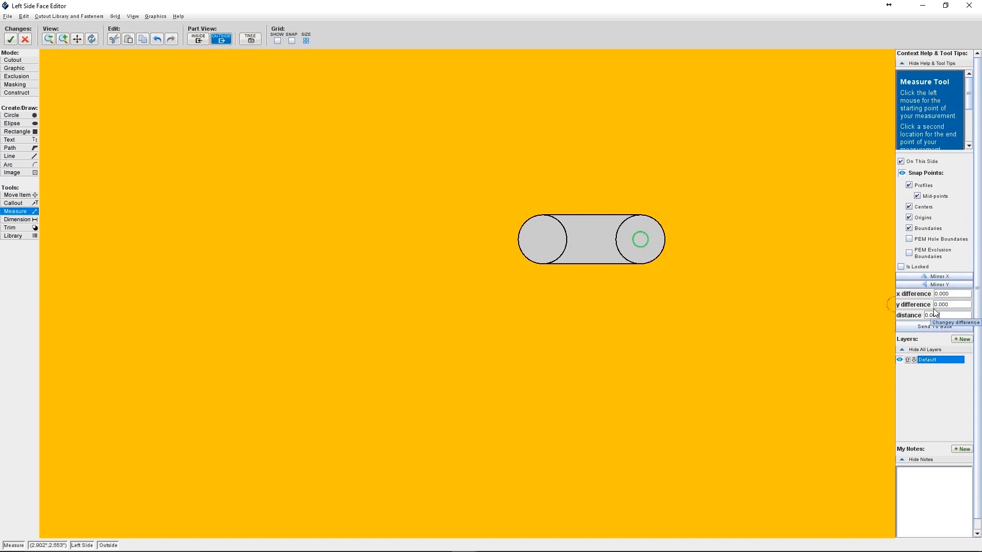
pyautogui.press('Escape')
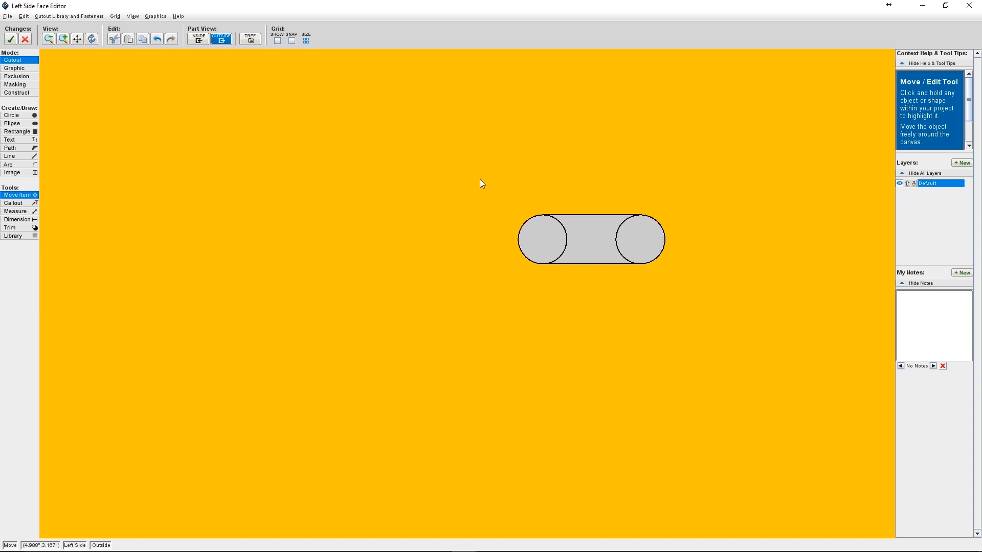
# Merge the rectangle and both circles into one rounded slot and apply the left side face changes.
pyautogui.moveTo(469, 192); pyautogui.dragTo(705, 284)
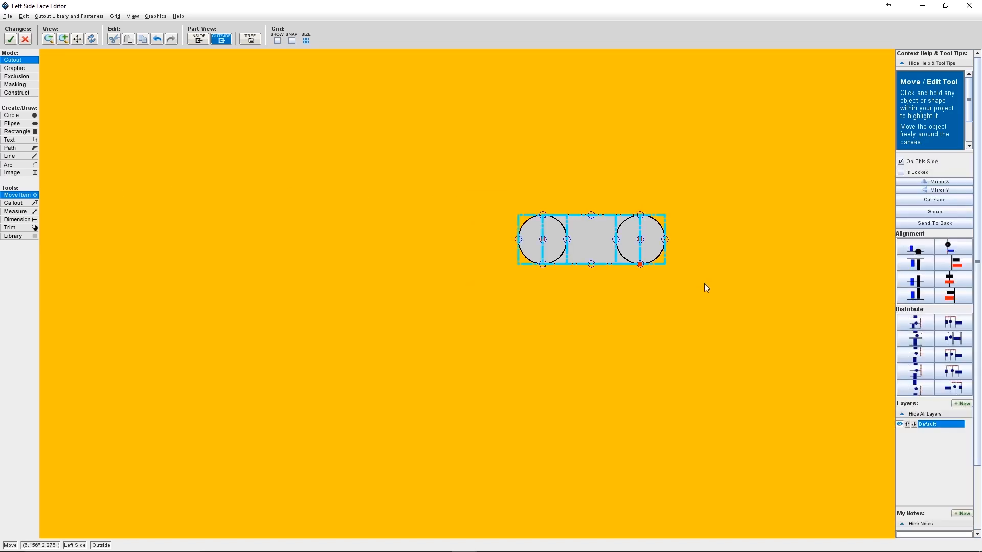
pyautogui.rightClick(569, 240)
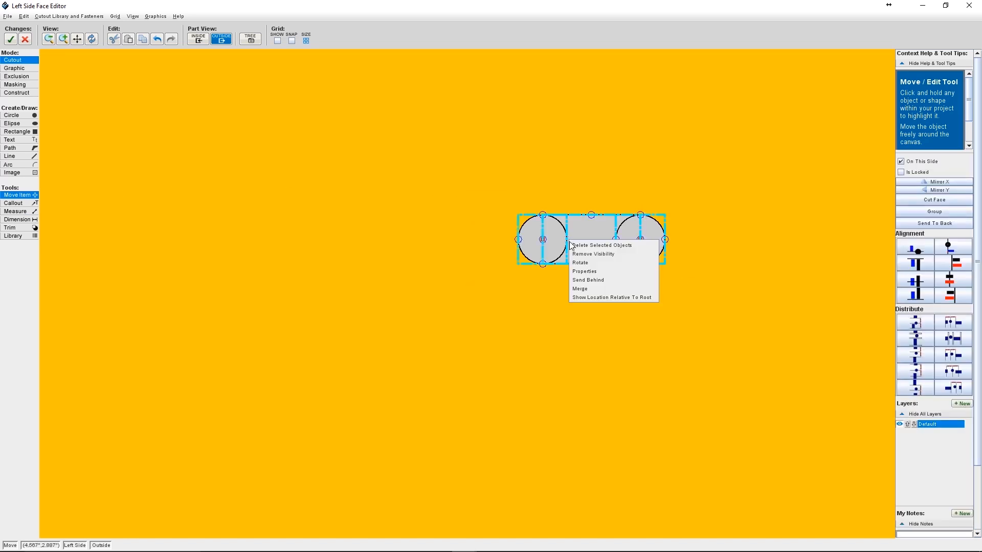
pyautogui.click(592, 288)
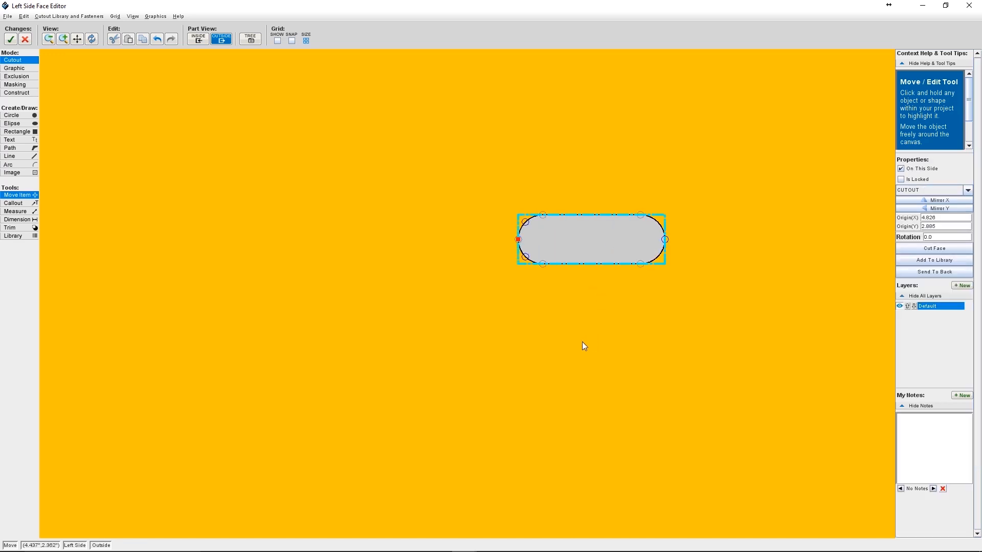
pyautogui.click(556, 345)
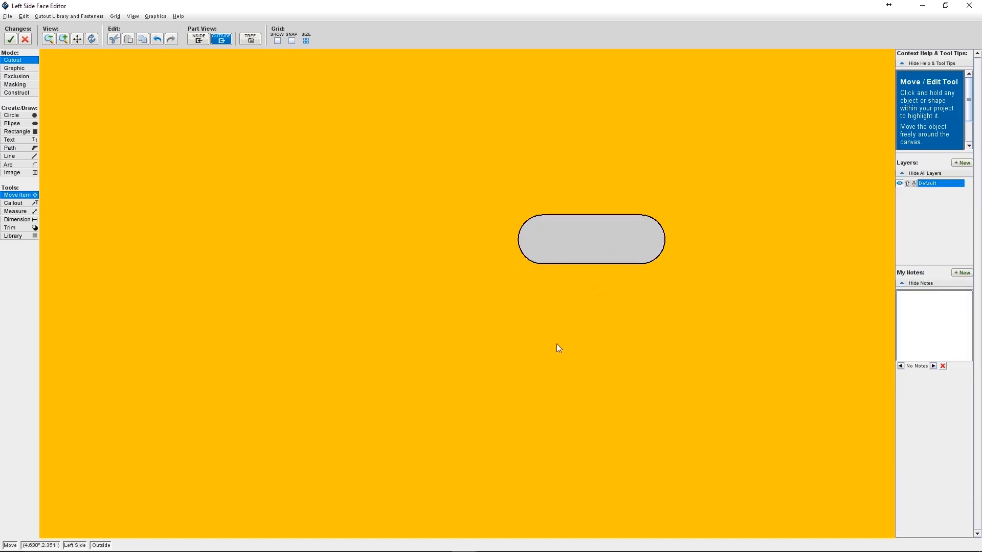
pyautogui.click(10, 39)
# Examine the slot cutouts on the left side and front faces of the 3D enclosure.
pyautogui.moveTo(342, 284); pyautogui.dragTo(395, 290)
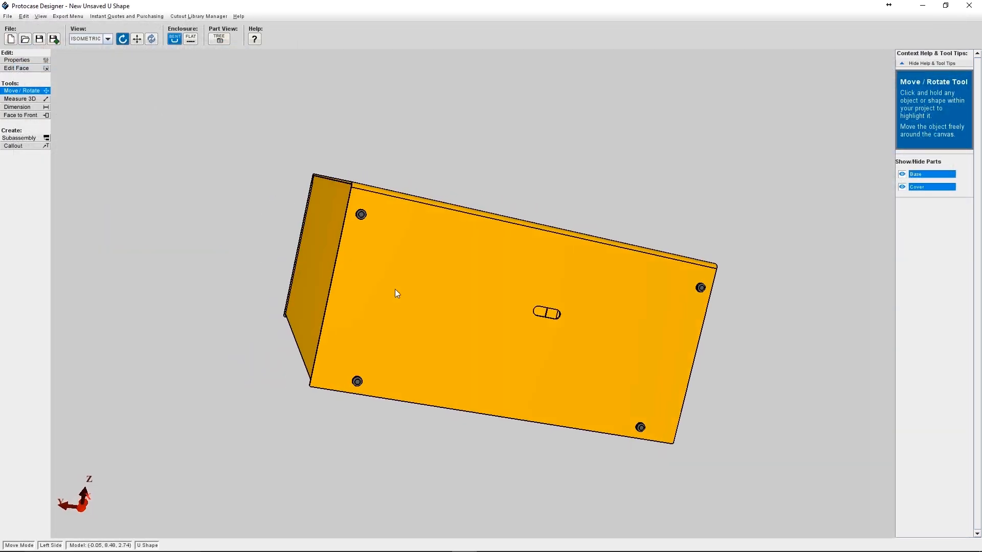
pyautogui.scroll(5, 504, 324)
pyautogui.scroll(-1, 523, 353)
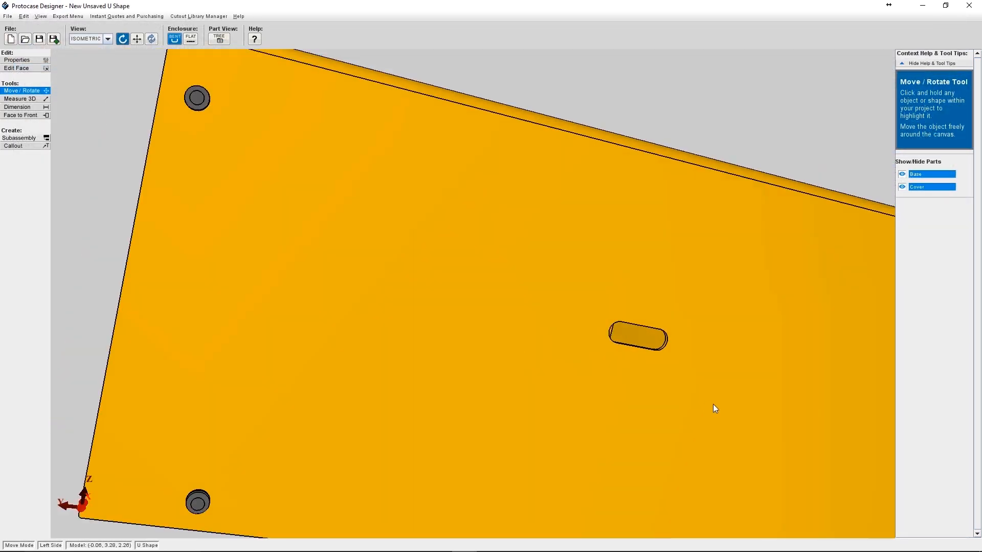
pyautogui.moveTo(714, 408); pyautogui.dragTo(605, 378)
pyautogui.scroll(-5, 698, 397)
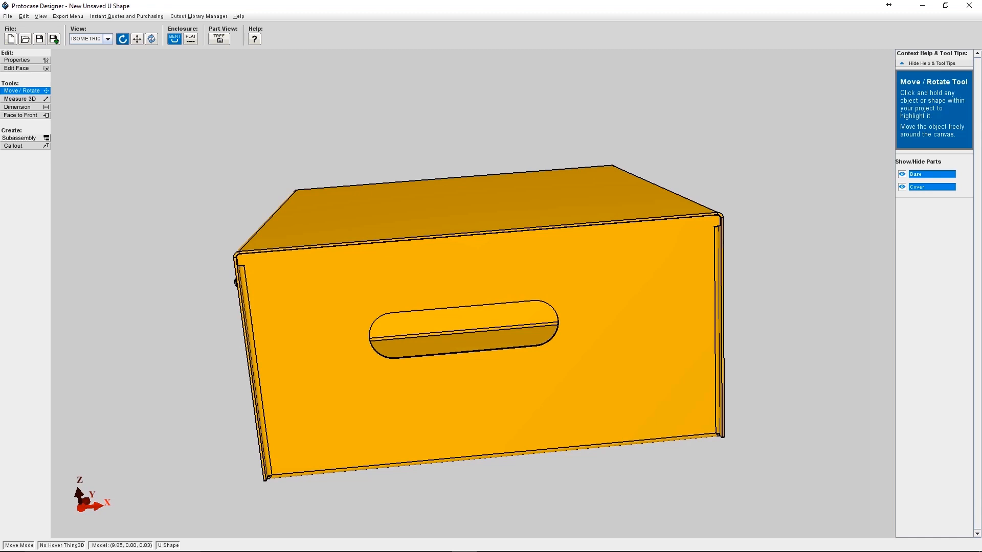
# Open the enclosure's right side face for editing in a maximized face editor.
pyautogui.moveTo(563, 219); pyautogui.dragTo(517, 247)
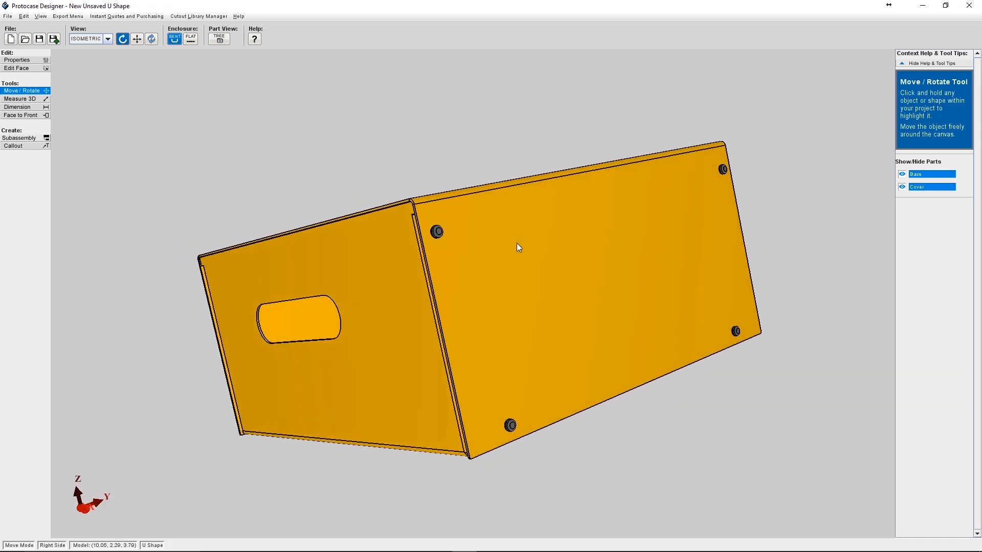
pyautogui.click(26, 68)
pyautogui.click(572, 263)
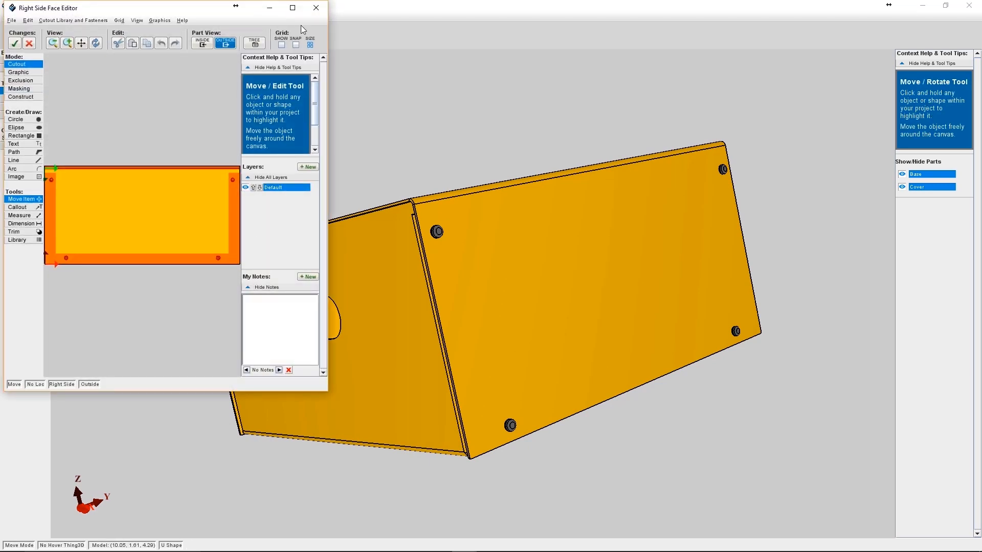
pyautogui.click(293, 8)
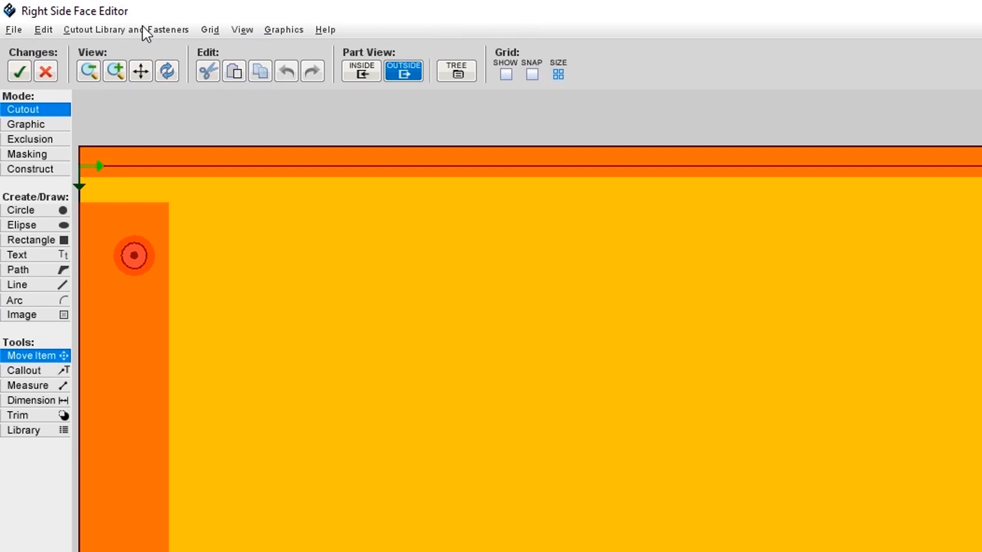
# Create a new cutout library item named Vent Slot with its origin at the centre and a height of 0.1 inches.
pyautogui.click(142, 28)
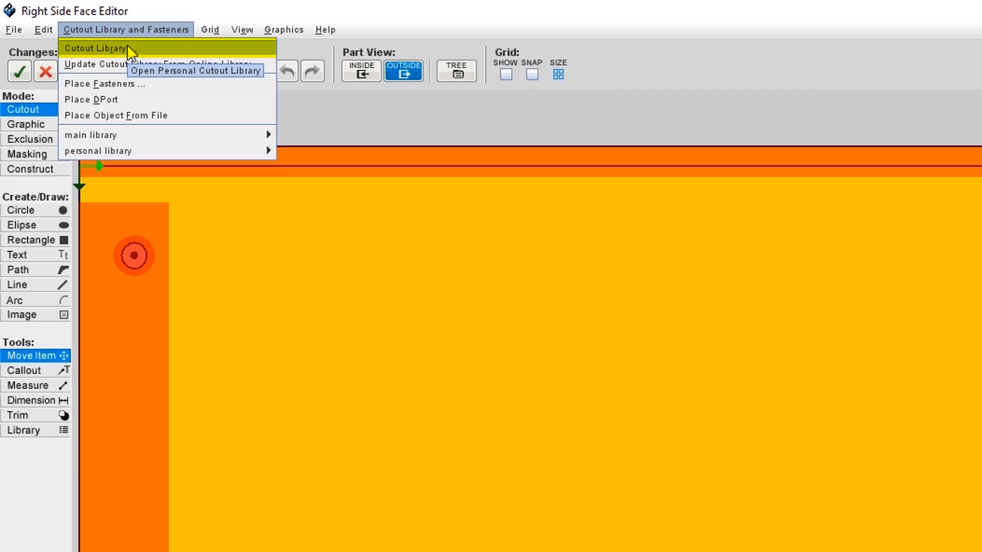
pyautogui.click(128, 47)
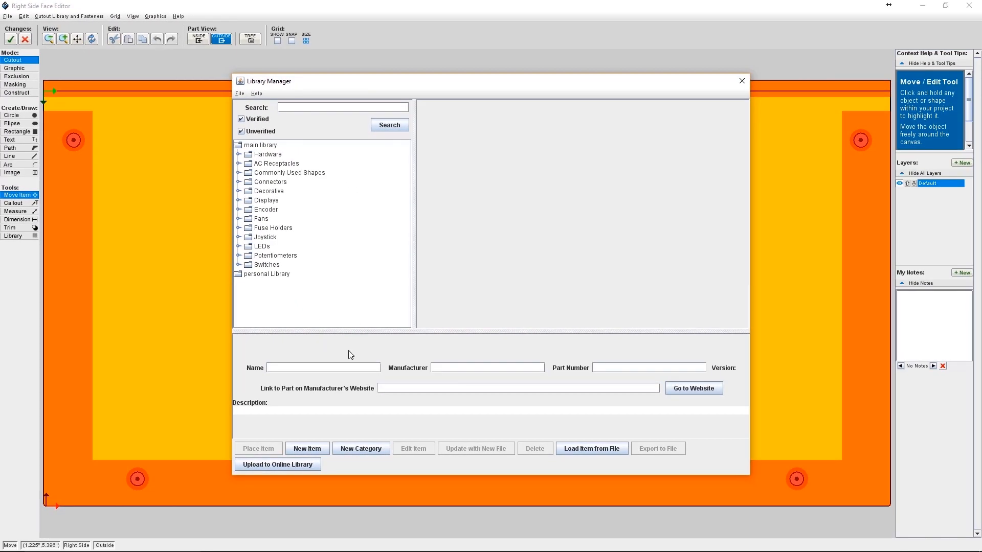
pyautogui.click(316, 449)
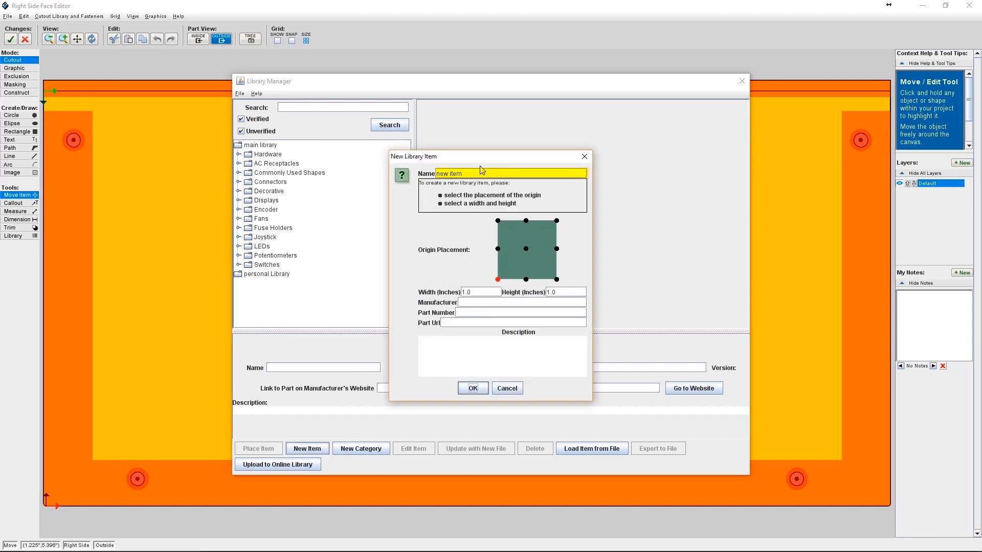
pyautogui.moveTo(465, 174); pyautogui.dragTo(427, 173)
pyautogui.write('Vent Slot')
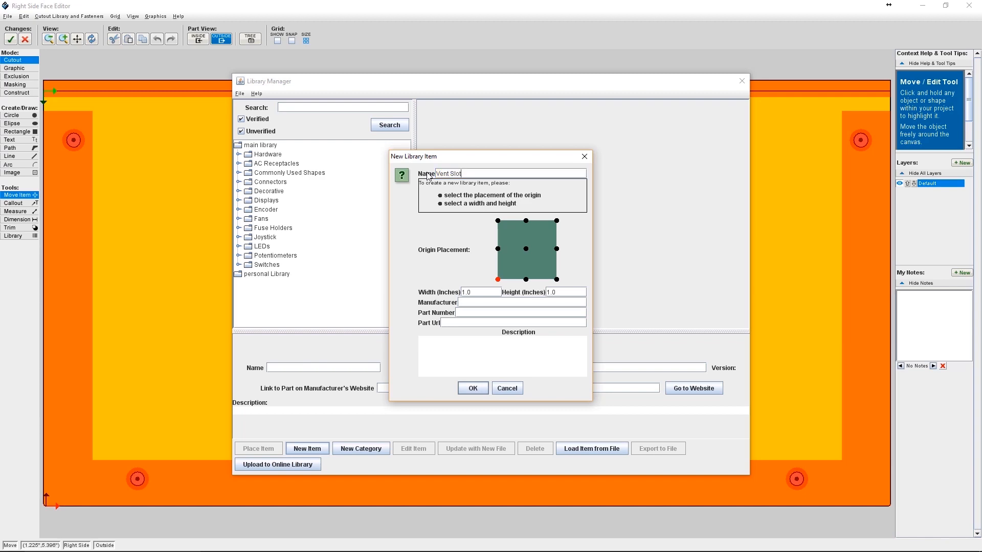
pyautogui.click(526, 249)
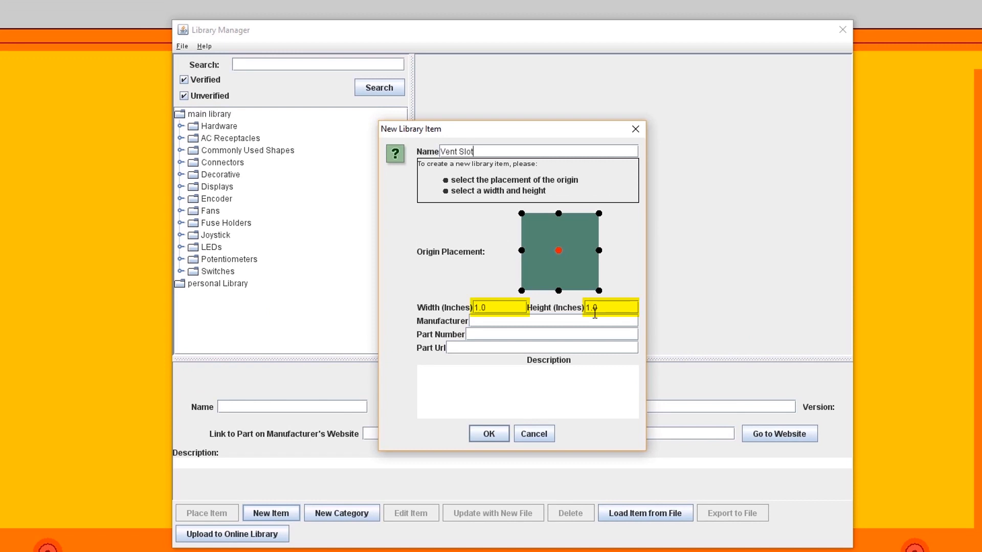
pyautogui.moveTo(603, 306); pyautogui.dragTo(577, 306)
pyautogui.write('0.1')
pyautogui.click(489, 433)
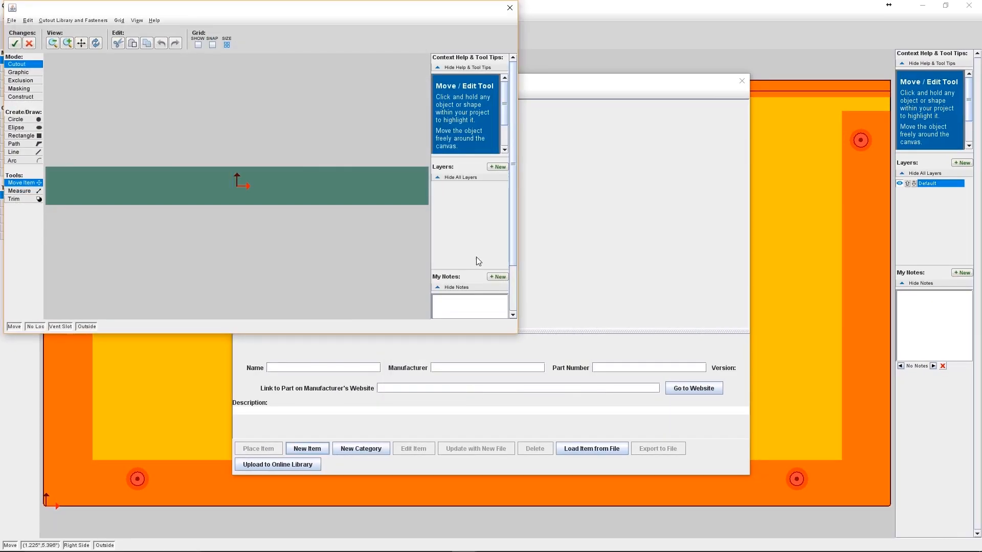
# Show the grid for the Vent Slot item and set its spacing to 0.1 inches wide by 0.05 inches high.
pyautogui.moveTo(424, 1); pyautogui.dragTo(538, 53)
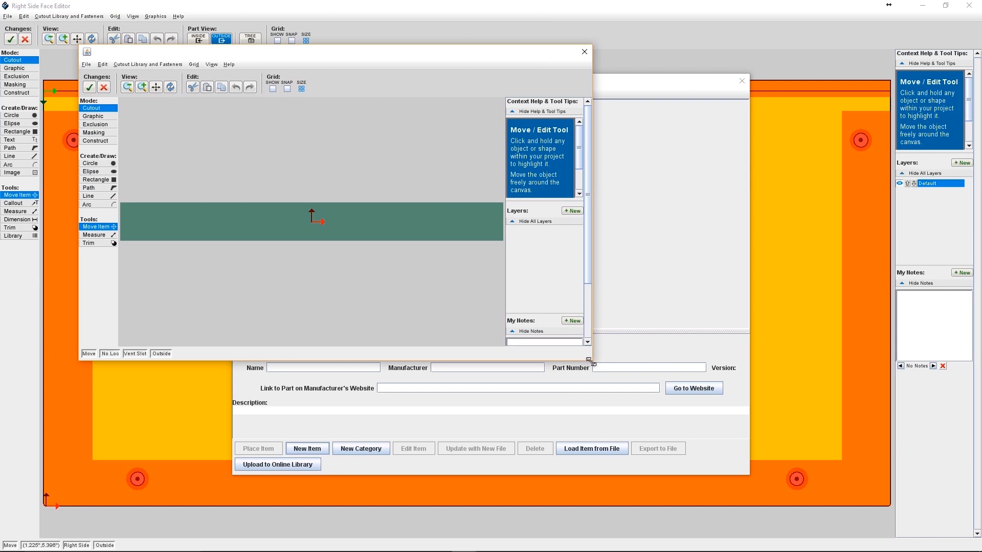
pyautogui.moveTo(586, 360); pyautogui.dragTo(604, 369)
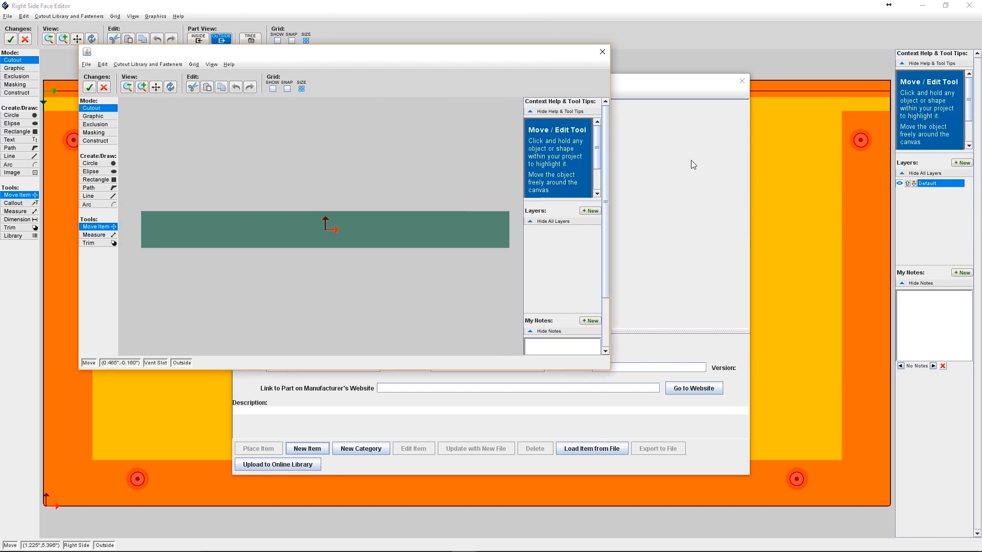
pyautogui.click(273, 89)
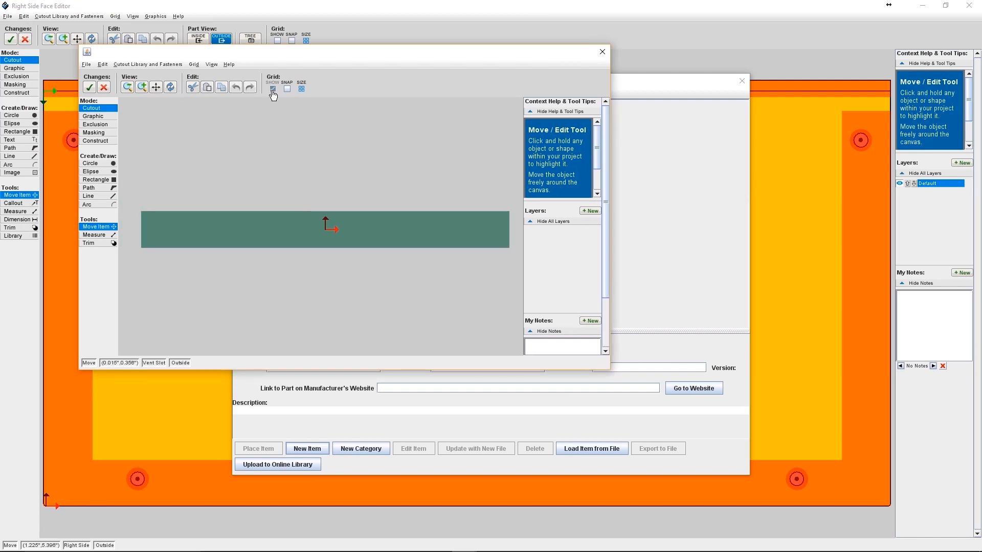
pyautogui.click(301, 89)
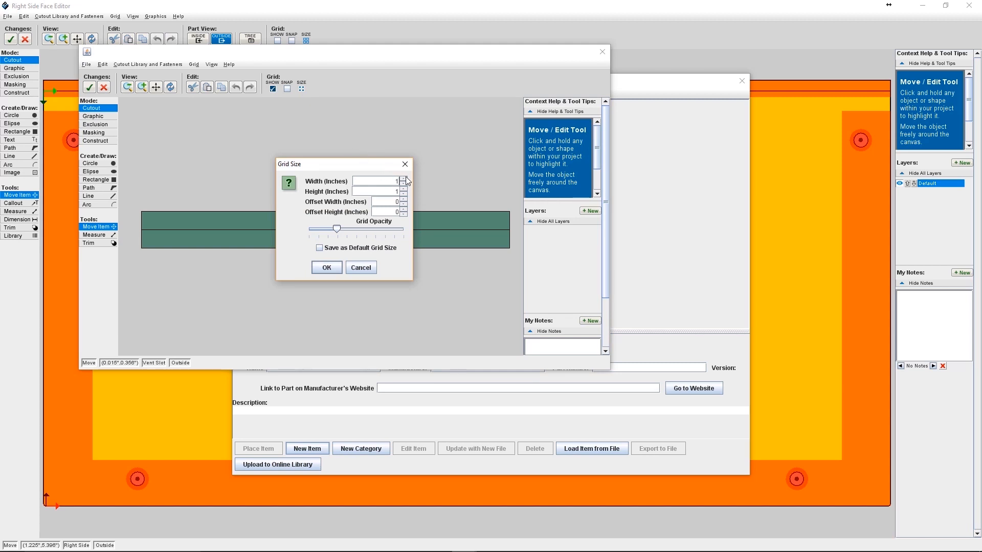
pyautogui.write('0.1')
pyautogui.doubleClick(387, 190)
pyautogui.write('0.05')
pyautogui.click(331, 267)
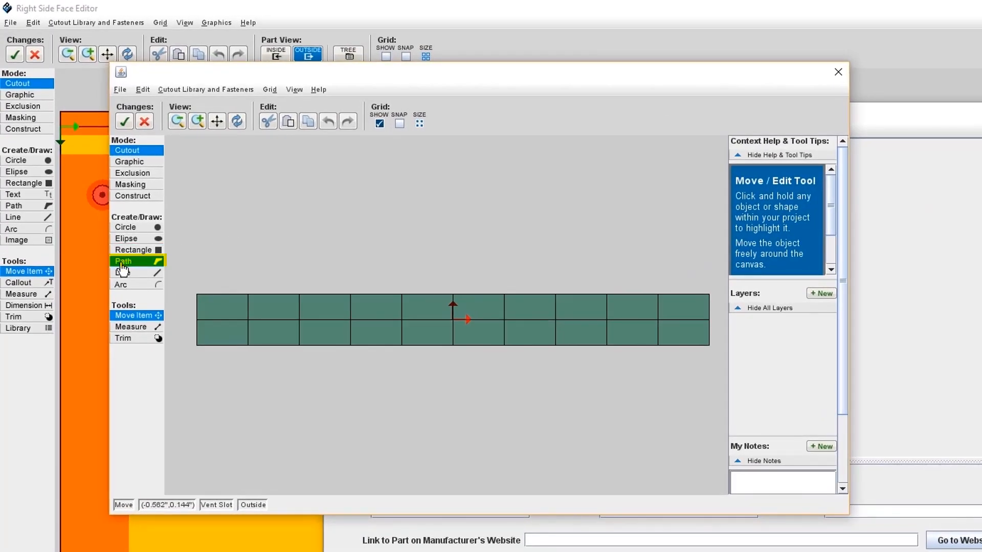
# With grid snapping on, start a path with a straight bottom edge from (-0.4, -0.05) to (0.4, -0.05) inches.
pyautogui.click(122, 261)
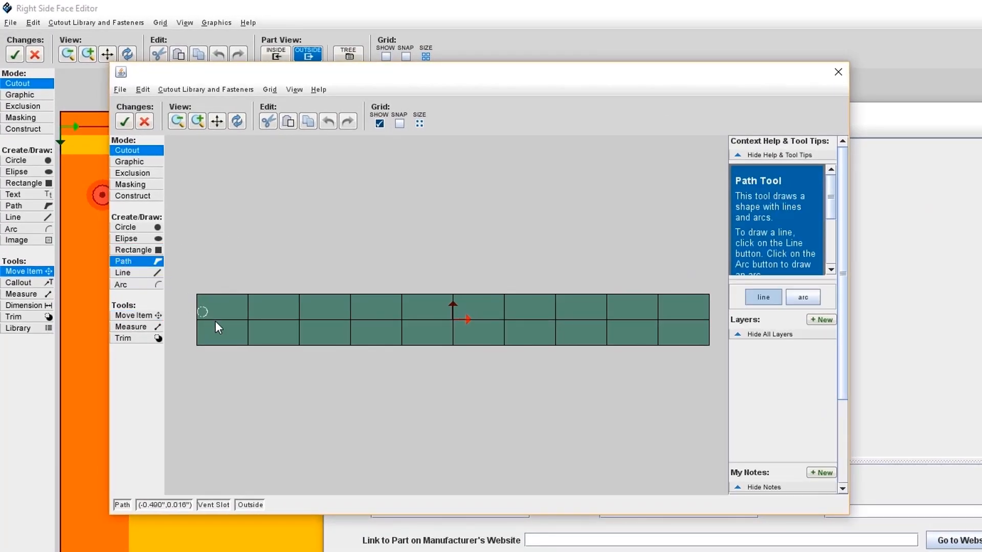
pyautogui.click(400, 124)
pyautogui.click(248, 346)
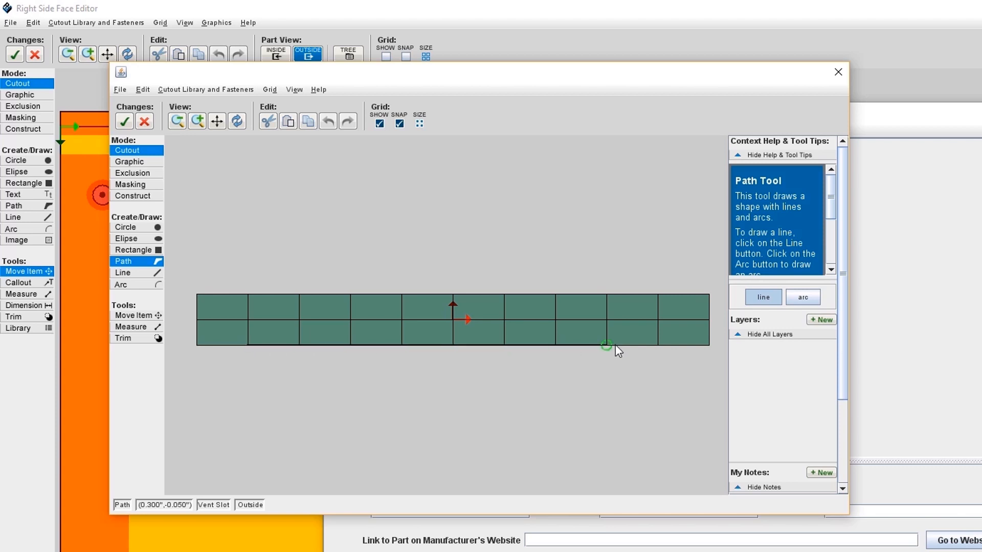
pyautogui.click(648, 346)
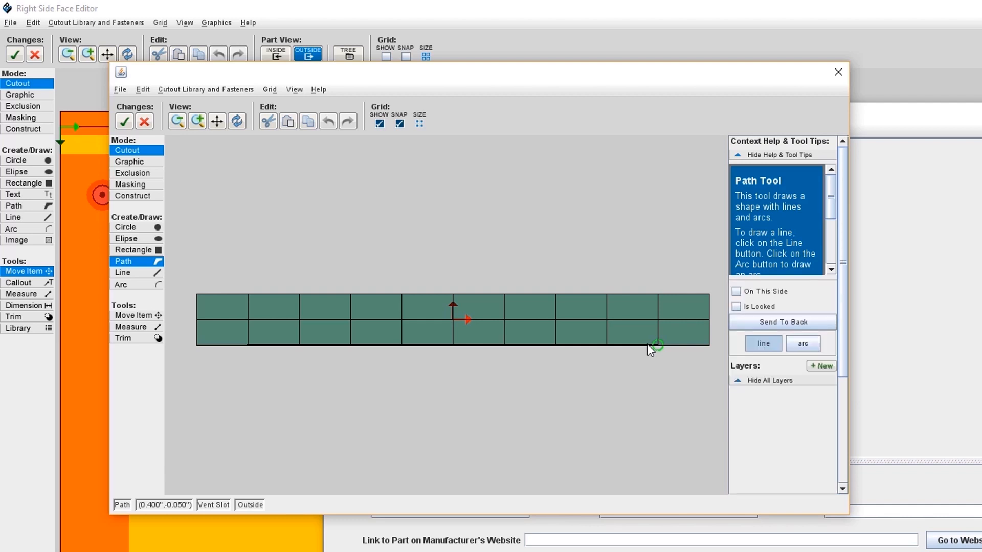
# Continue the path with an arc to (0.4, 0.05), turning snapping off to bulge it outward to about (0.453, 0.002) as a rounded right end.
pyautogui.click(803, 345)
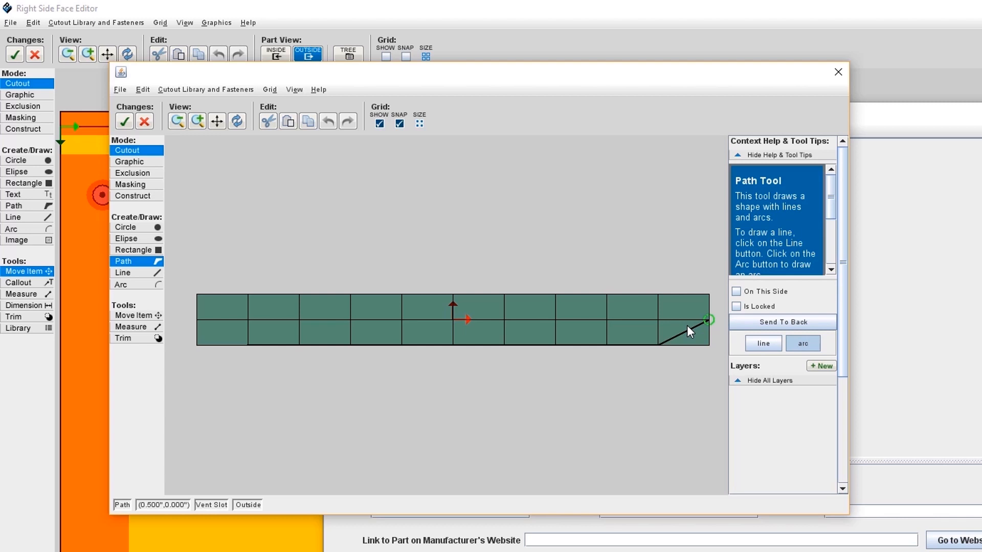
pyautogui.click(657, 295)
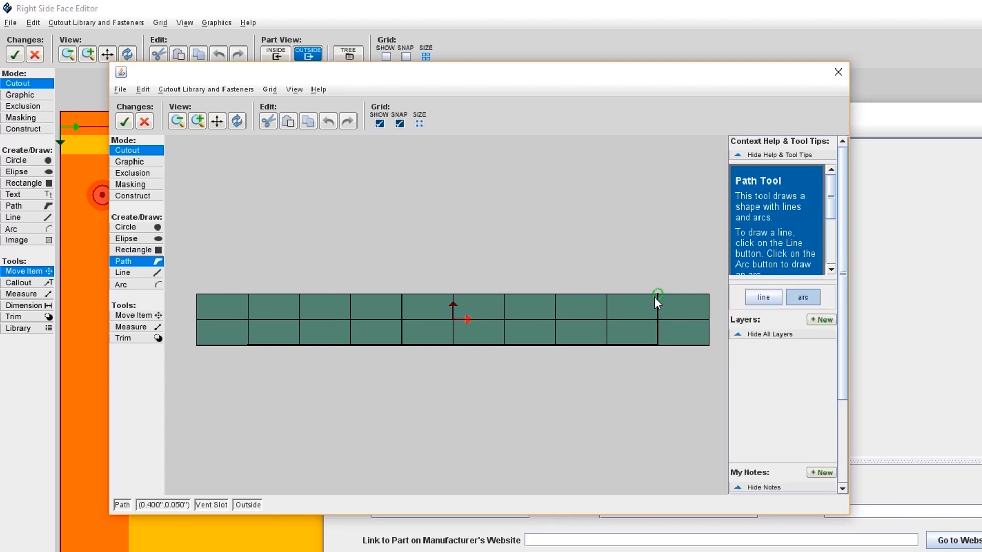
pyautogui.click(399, 124)
pyautogui.click(685, 318)
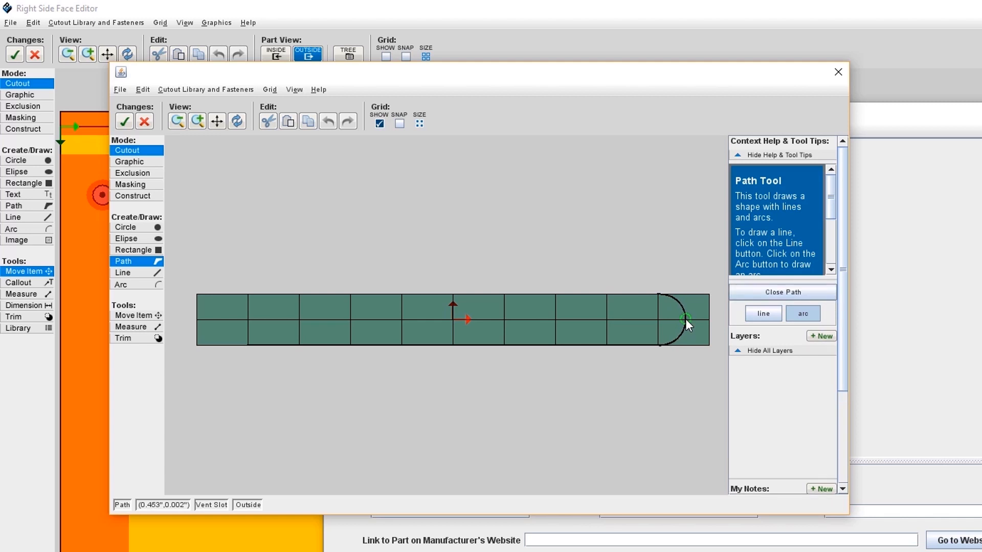
# Turn grid snapping back on and add the straight top edge of the path back to (-0.4, 0.05) inches.
pyautogui.click(762, 314)
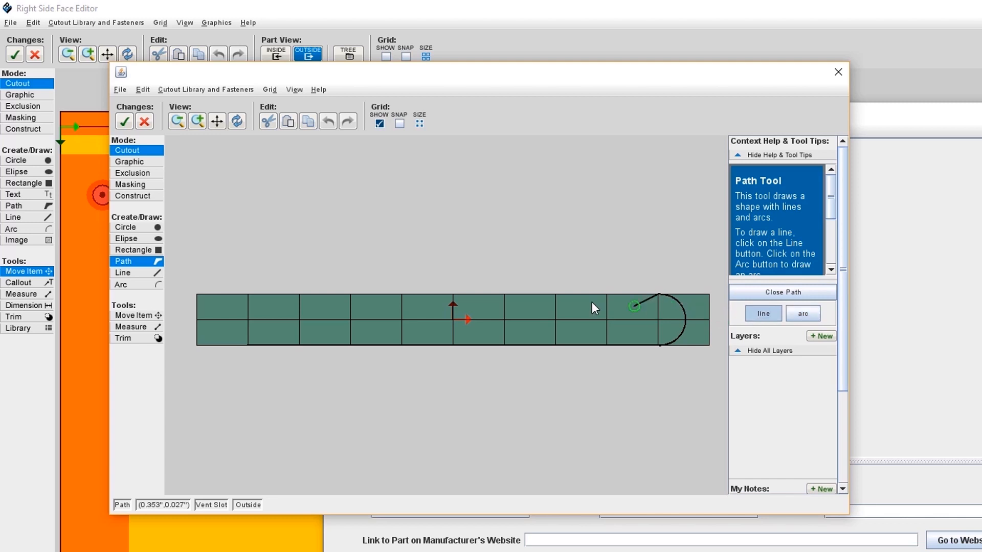
pyautogui.click(399, 123)
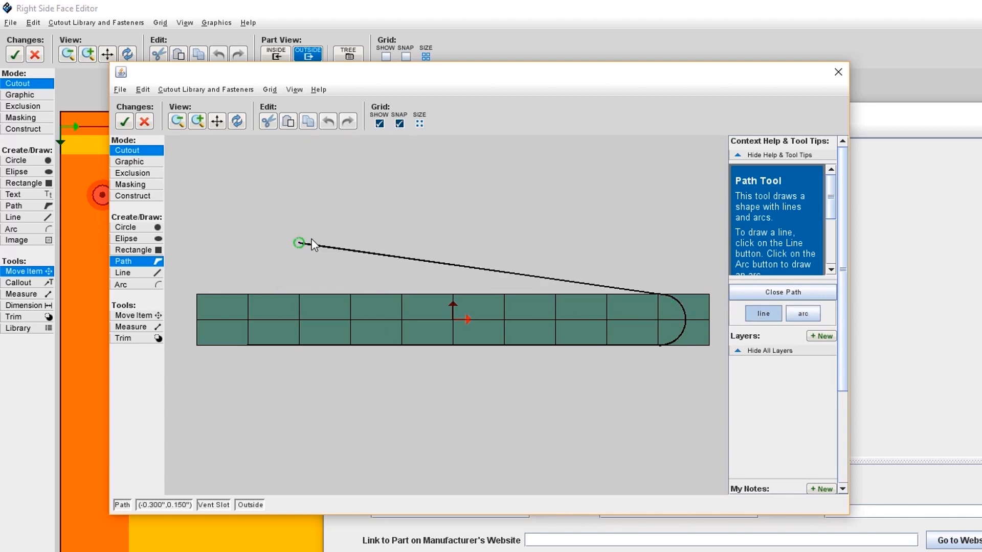
pyautogui.click(255, 296)
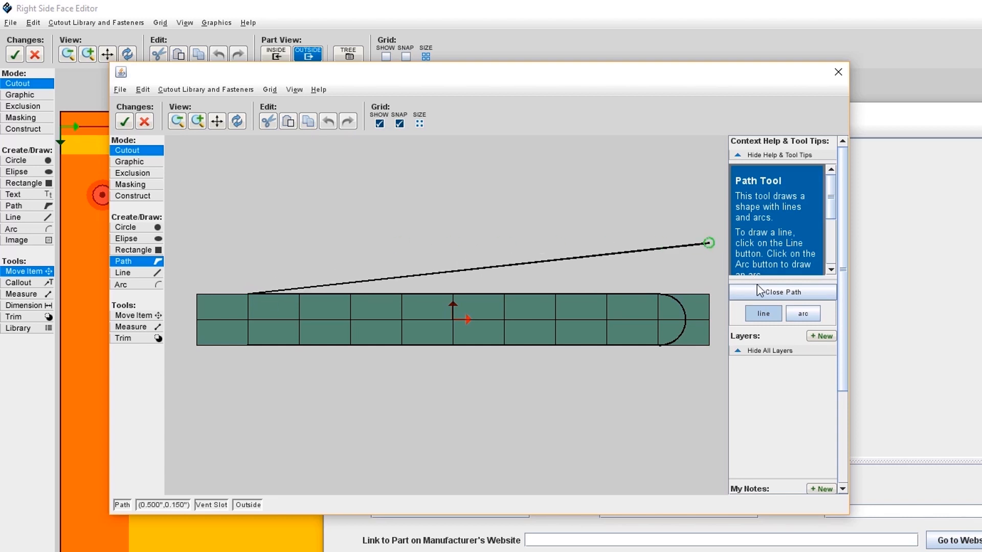
# Close the path with an arc to its start point, bulging outward to about (-0.449, 0.002) with snapping off as the rounded left end.
pyautogui.click(801, 315)
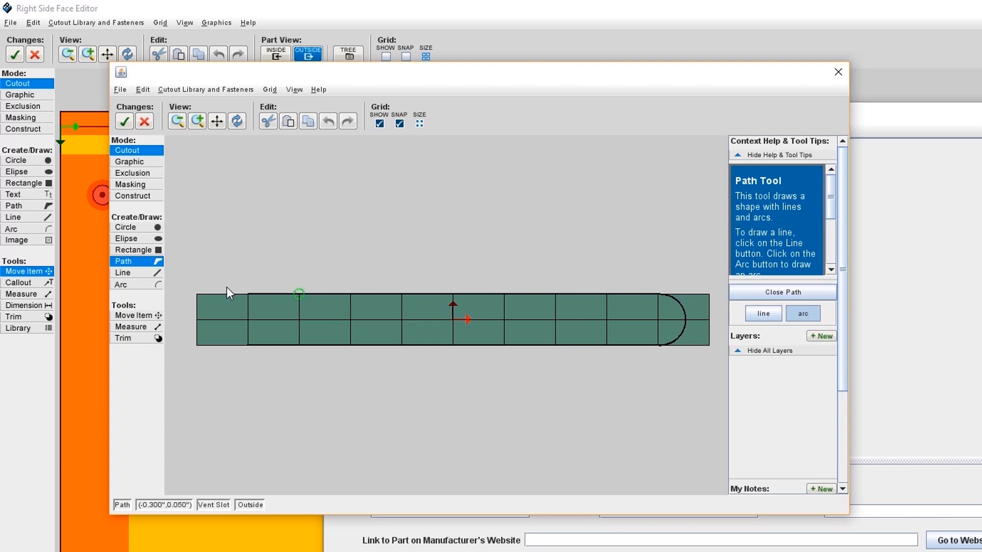
pyautogui.click(248, 338)
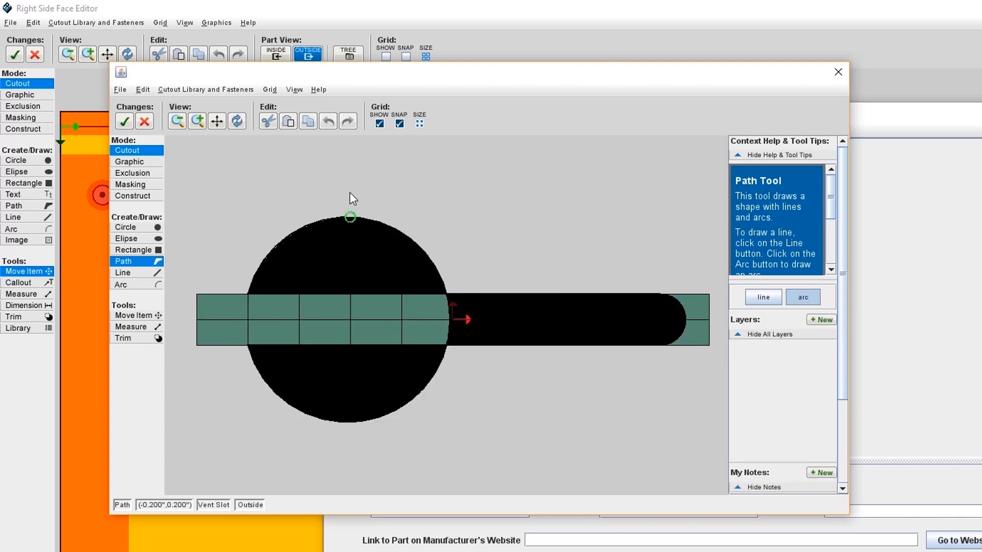
pyautogui.click(399, 123)
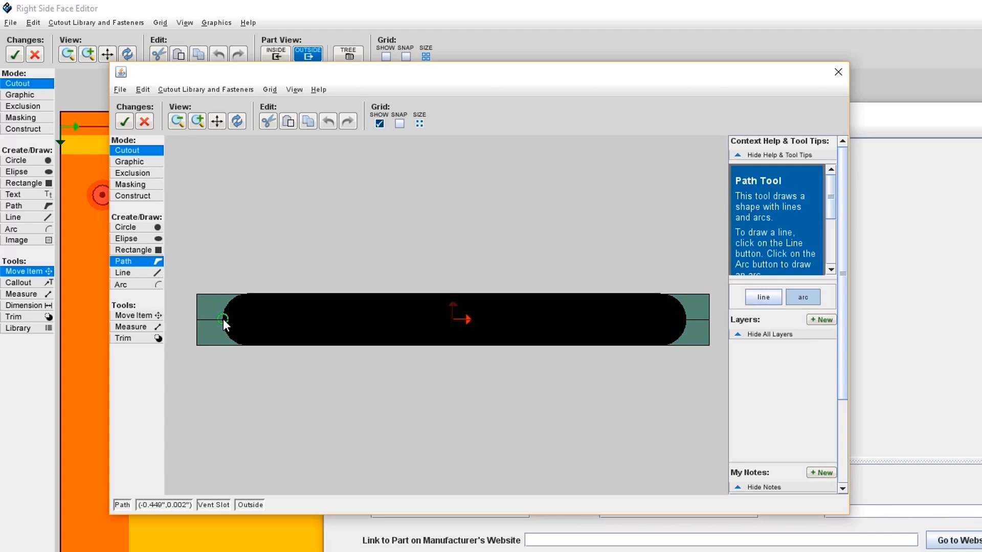
pyautogui.click(223, 318)
pyautogui.click(370, 274)
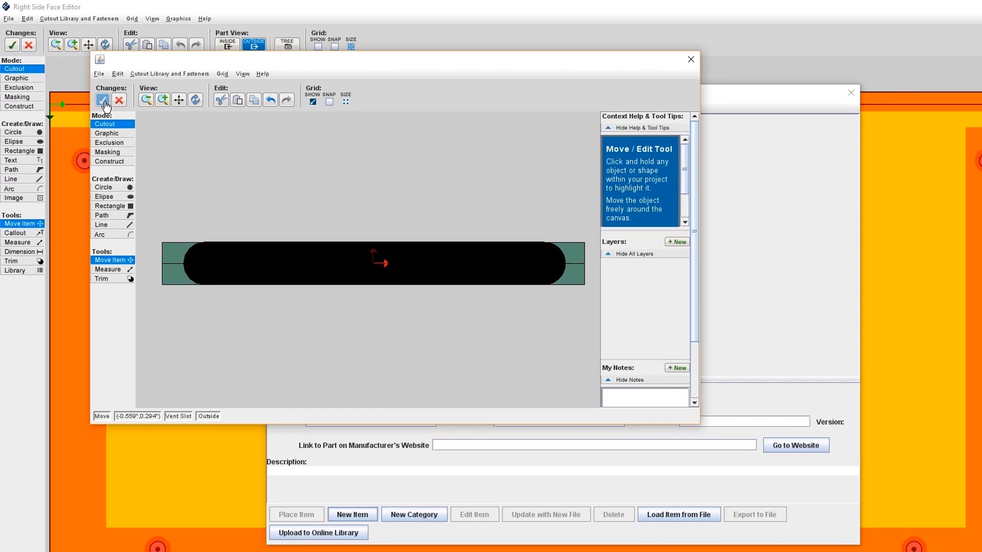
# Save the Vent Slot drawing and pick the item from the personal library for placement on the right side face.
pyautogui.click(125, 123)
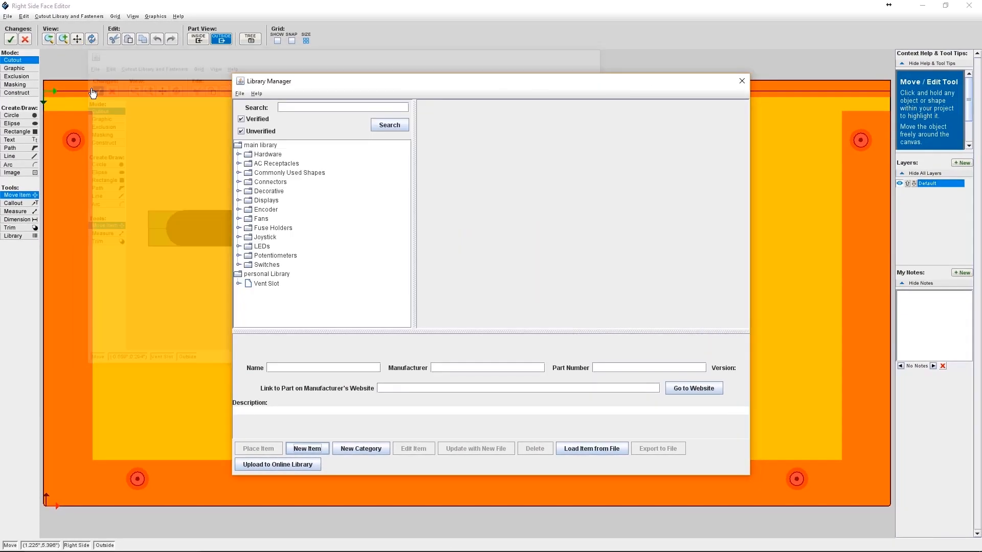
pyautogui.click(265, 284)
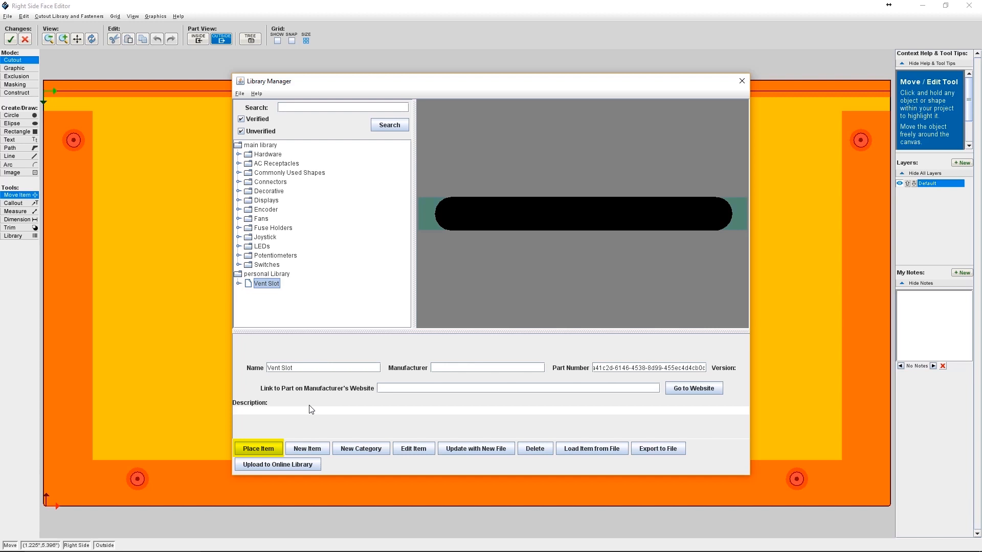
pyautogui.click(268, 449)
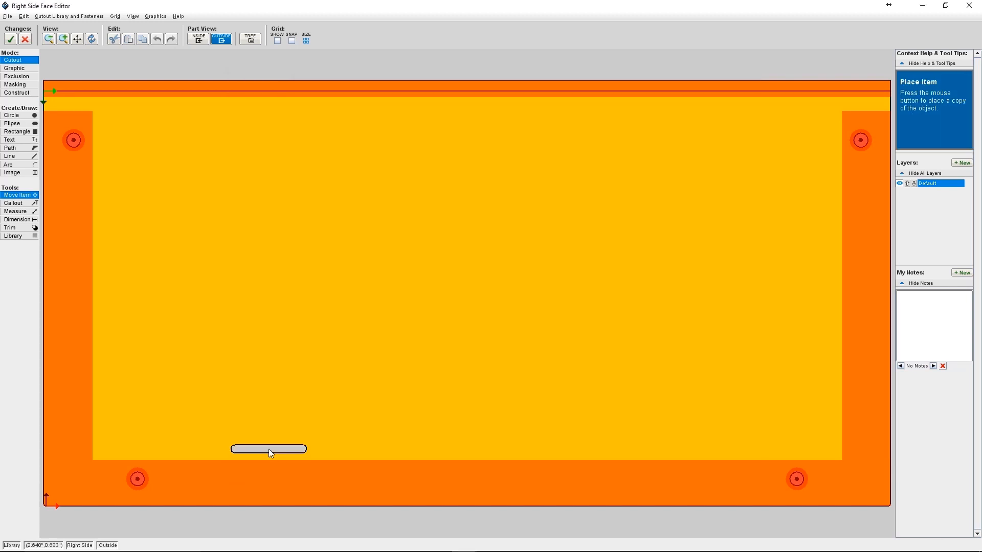
# Show the grid on the right side face, enable snapping, and set the grid size to 0.2 by 0.2 inches.
pyautogui.click(292, 41)
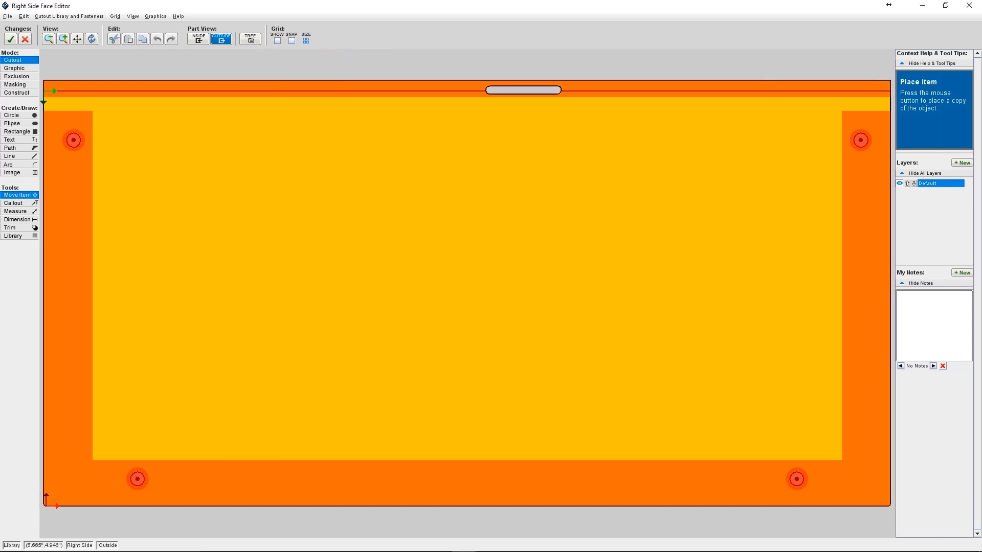
pyautogui.click(280, 41)
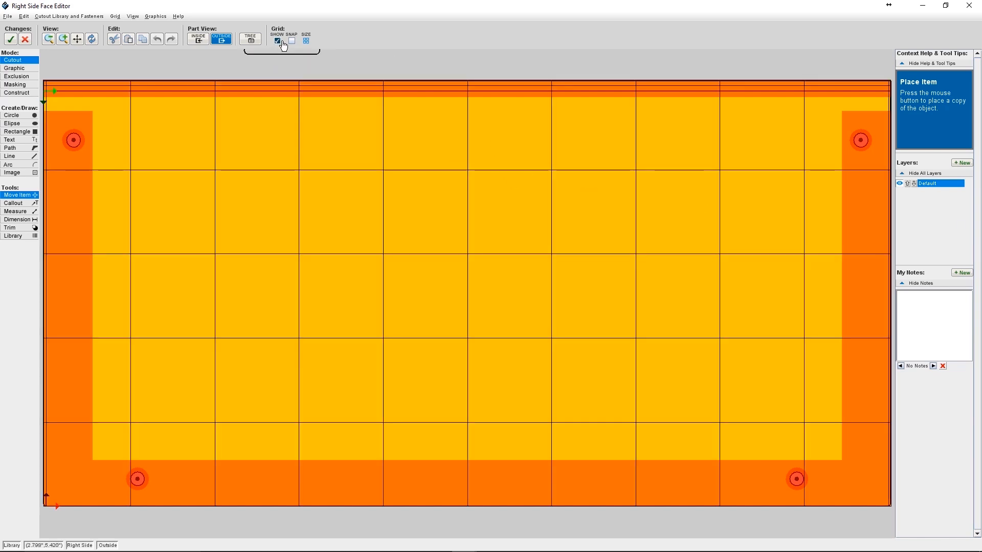
pyautogui.click(292, 41)
pyautogui.click(306, 42)
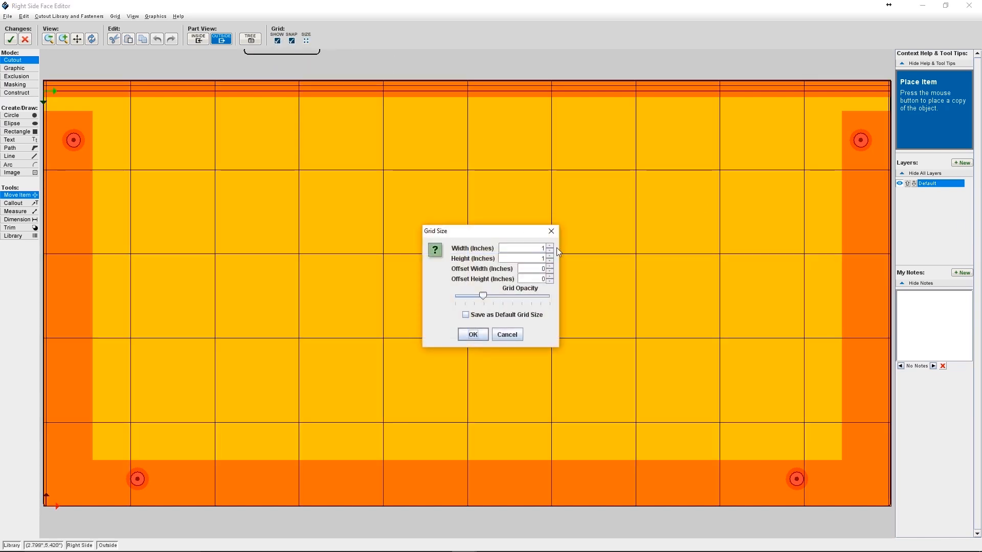
pyautogui.moveTo(539, 248); pyautogui.dragTo(549, 249)
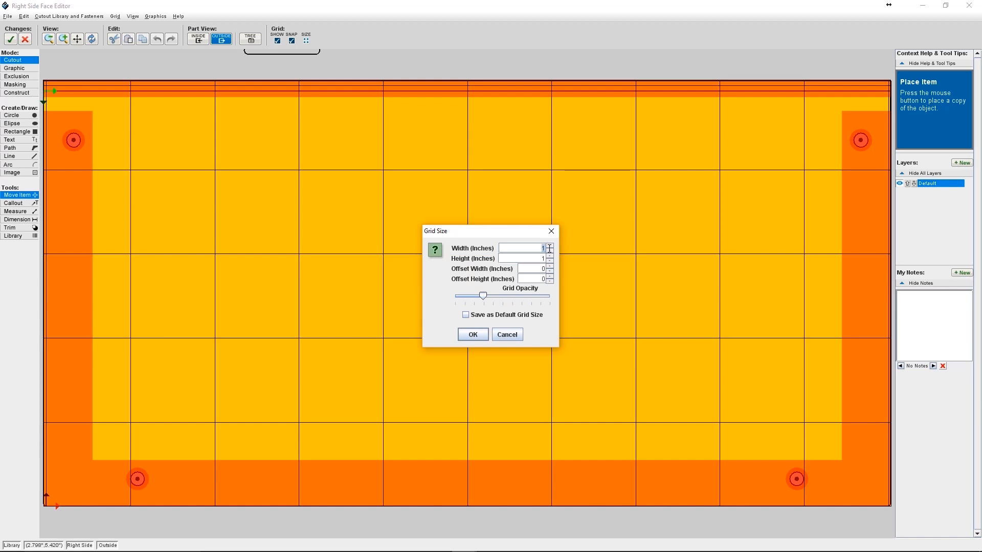
pyautogui.write('0.2')
pyautogui.doubleClick(551, 259)
pyautogui.write('0.2')
pyautogui.click(472, 335)
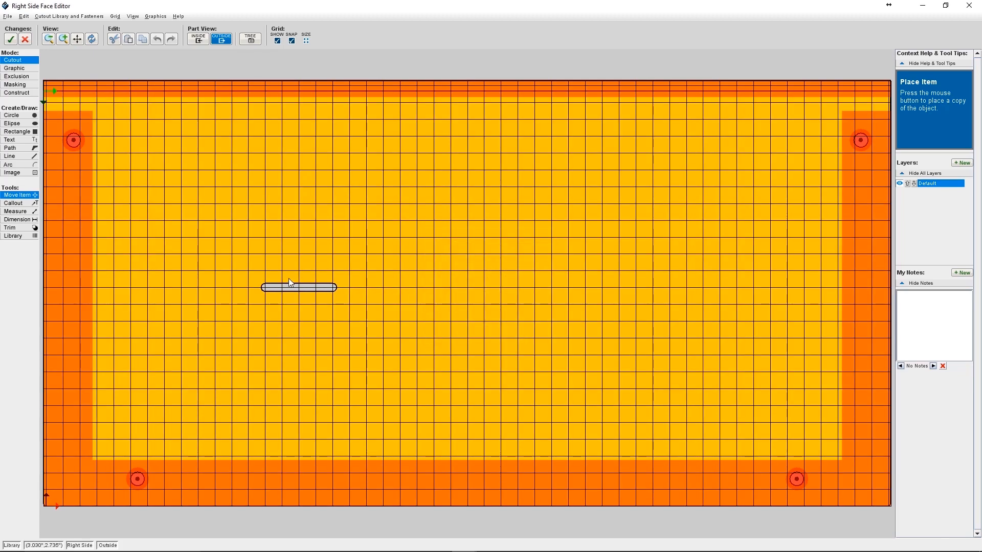
# Place the Vent Slot on the right side face at origin (2.400, 3.000) inches and rotate it 45 degrees.
pyautogui.click(251, 260)
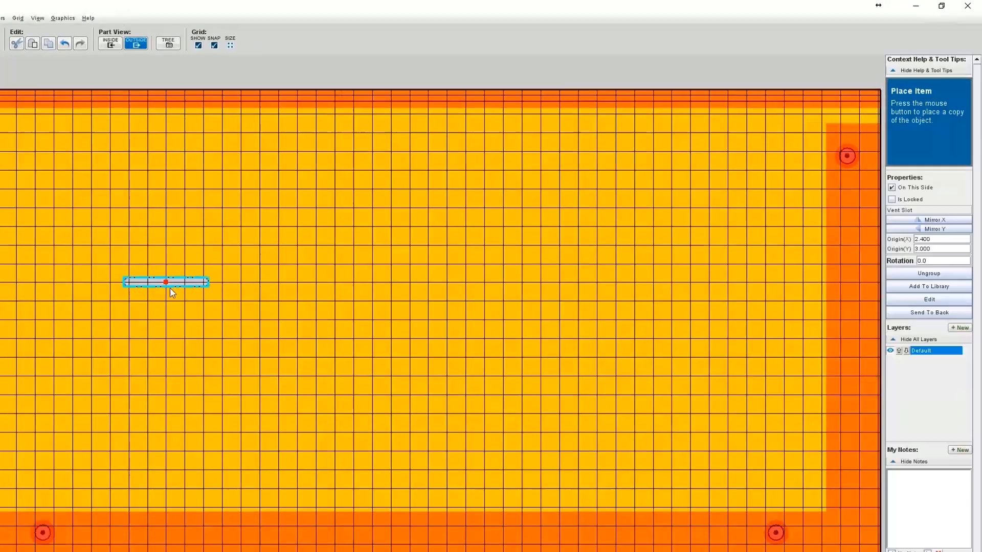
pyautogui.click(932, 289)
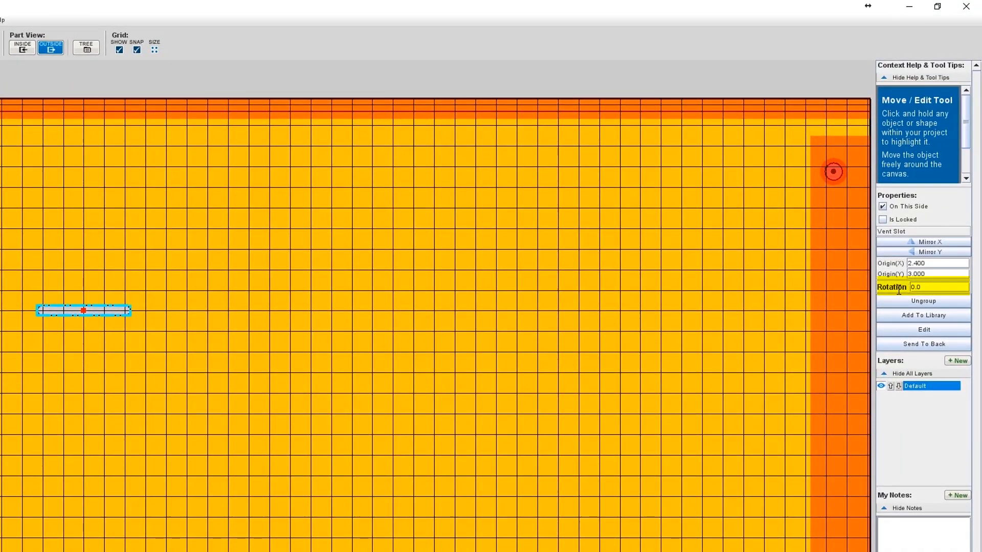
pyautogui.doubleClick(924, 290)
pyautogui.write('45')
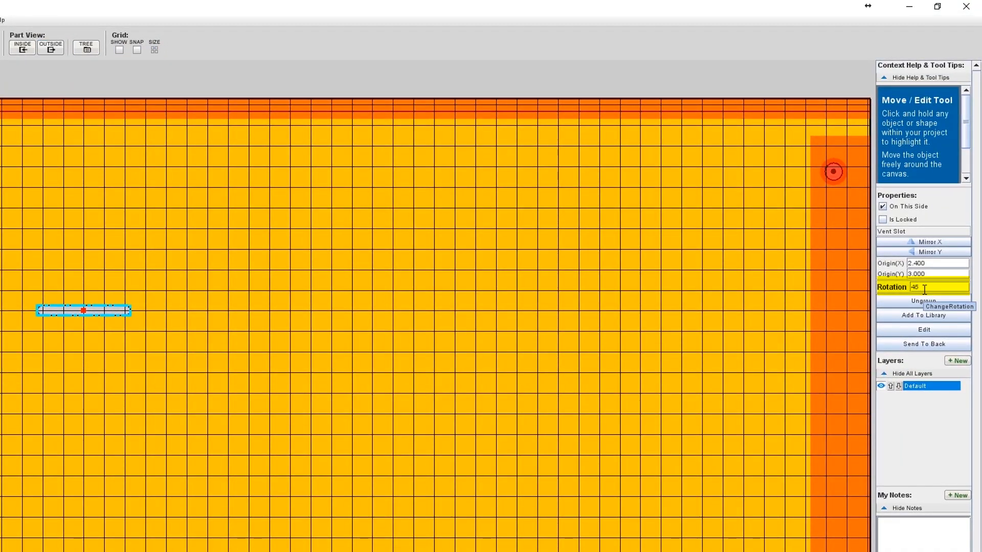
pyautogui.press('Return')
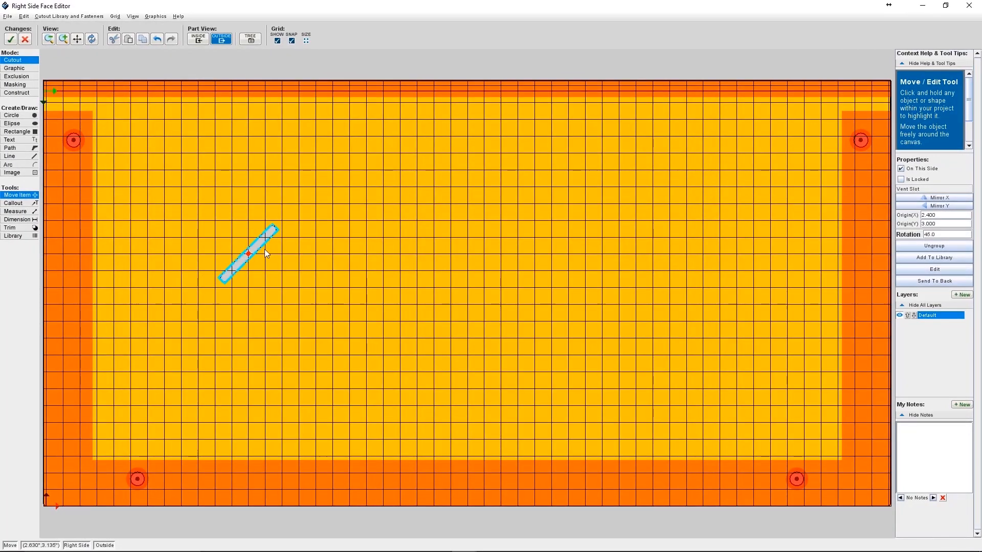
# Copy the angled vent slot, place five copies in a row at 0.2-inch horizontal spacing, and apply the face changes.
pyautogui.hotkey('ctrl', 'c')
pyautogui.hotkey('ctrl', 'v')
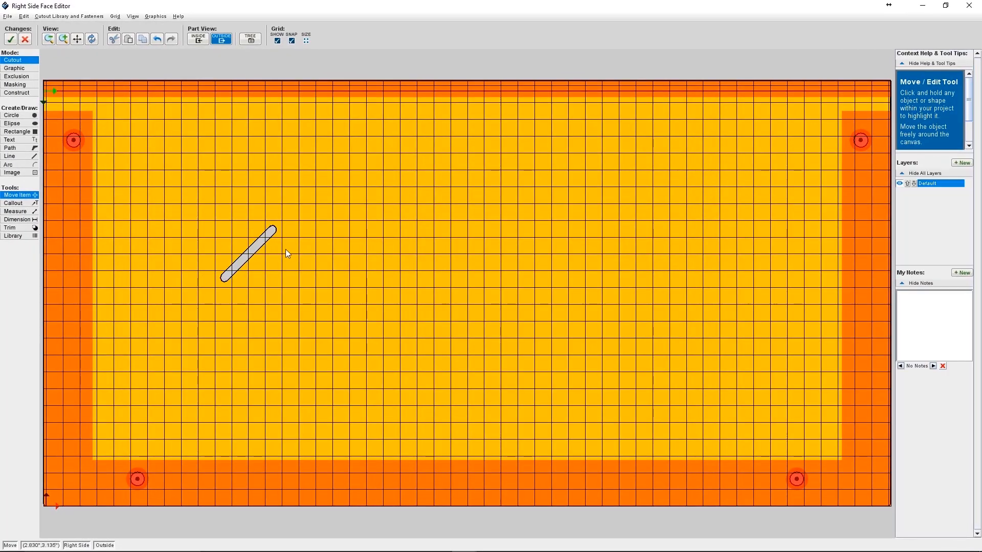
pyautogui.click(263, 259)
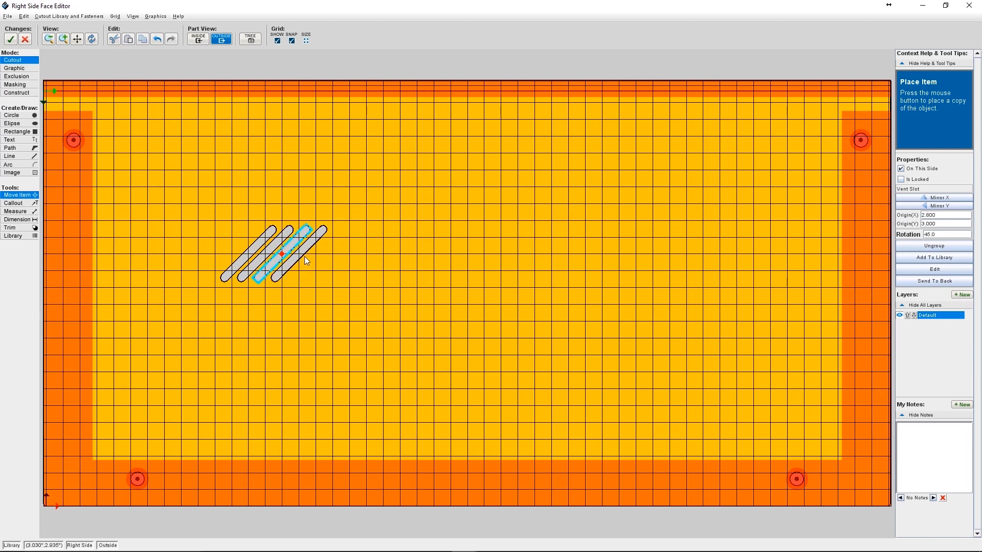
pyautogui.click(305, 256)
pyautogui.click(322, 260)
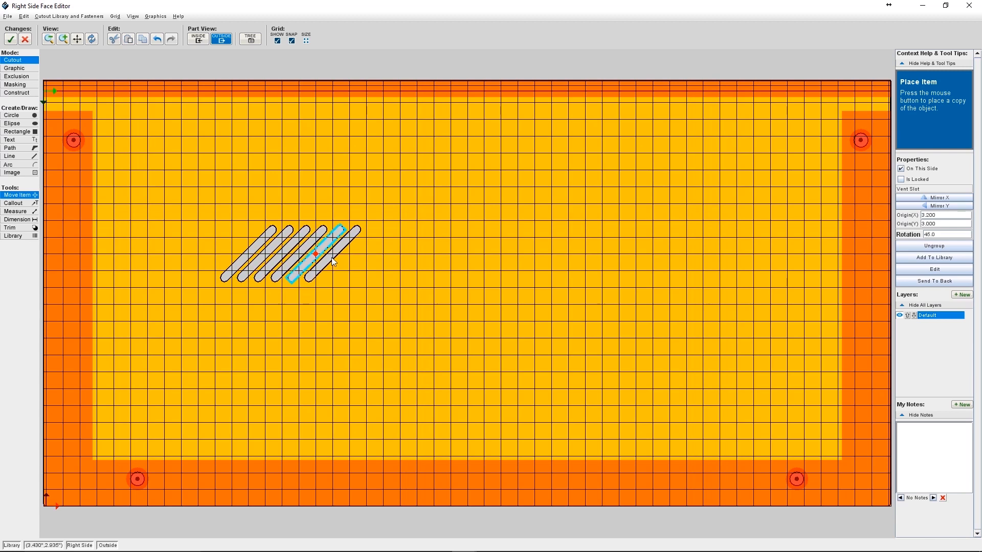
pyautogui.click(331, 257)
pyautogui.press('Escape')
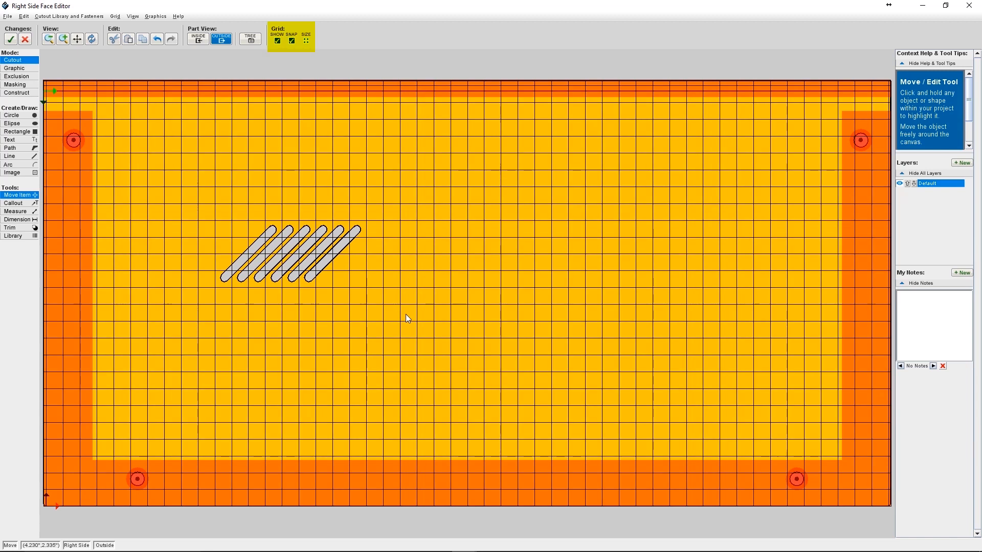
pyautogui.click(10, 39)
# Examine the row of vent slots on the right side and the front cutout of the 3D enclosure.
pyautogui.moveTo(457, 311); pyautogui.dragTo(436, 316)
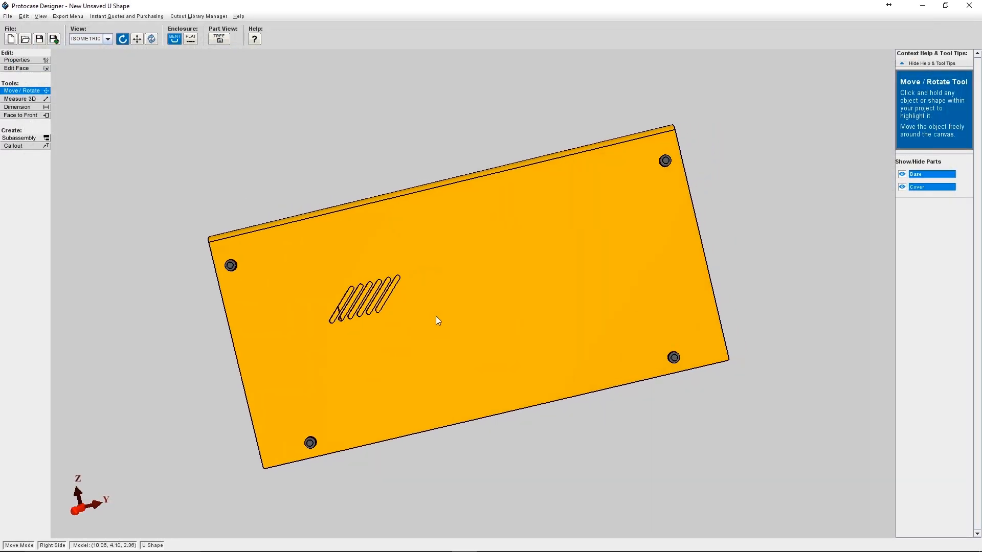
pyautogui.scroll(5, 369, 320)
pyautogui.moveTo(302, 323); pyautogui.dragTo(363, 302, button='right')
pyautogui.scroll(-1, 358, 335)
pyautogui.scroll(-5, 358, 337)
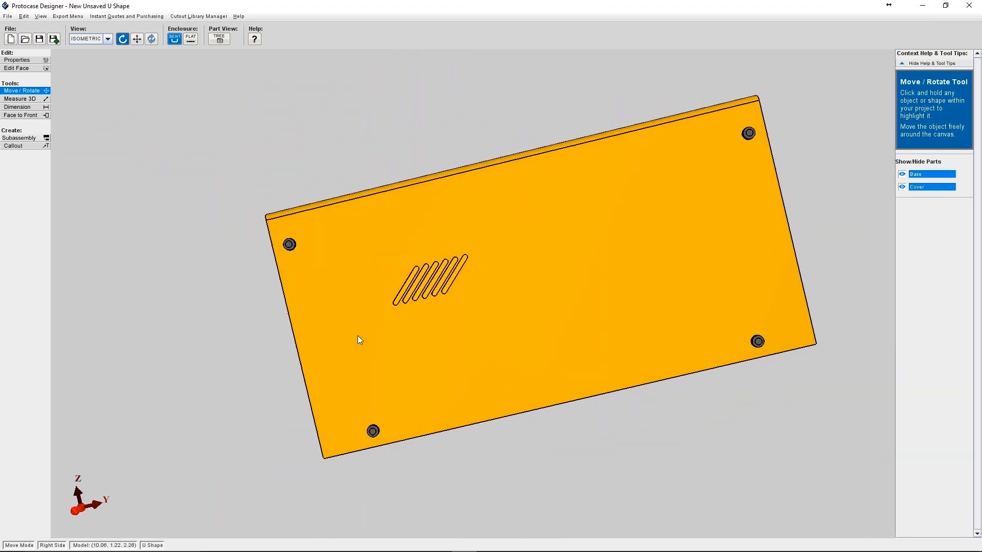
pyautogui.moveTo(358, 337); pyautogui.dragTo(423, 335)
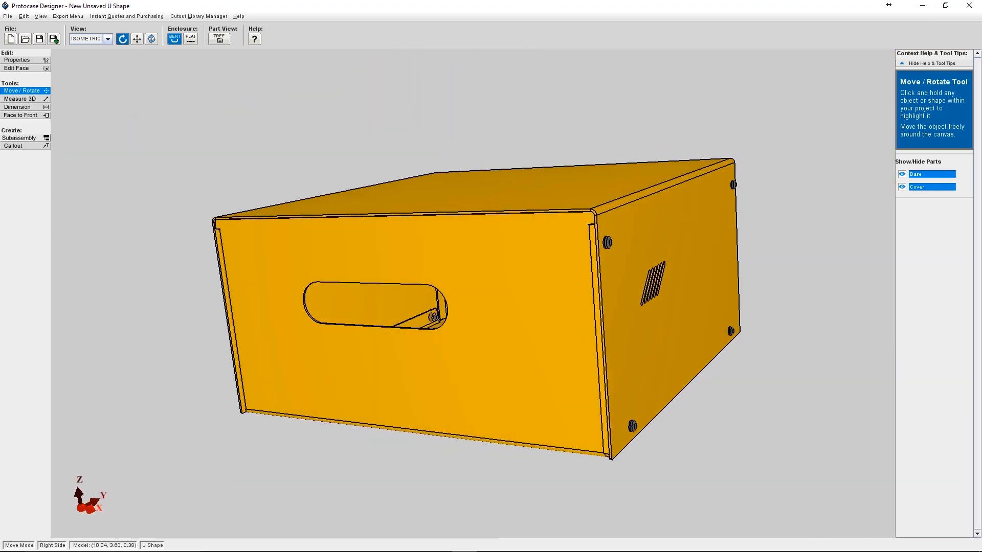